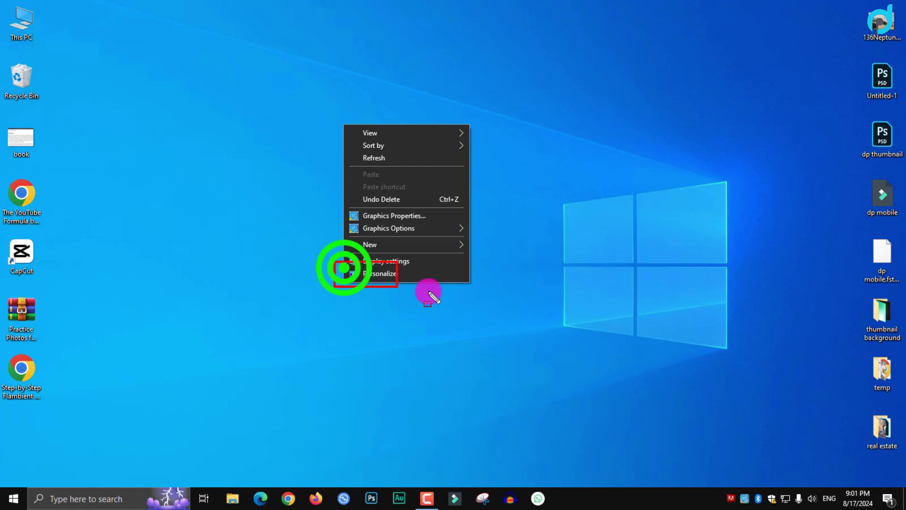
Open the desktop's Personalization settings at the Background page
right_click(395, 244)
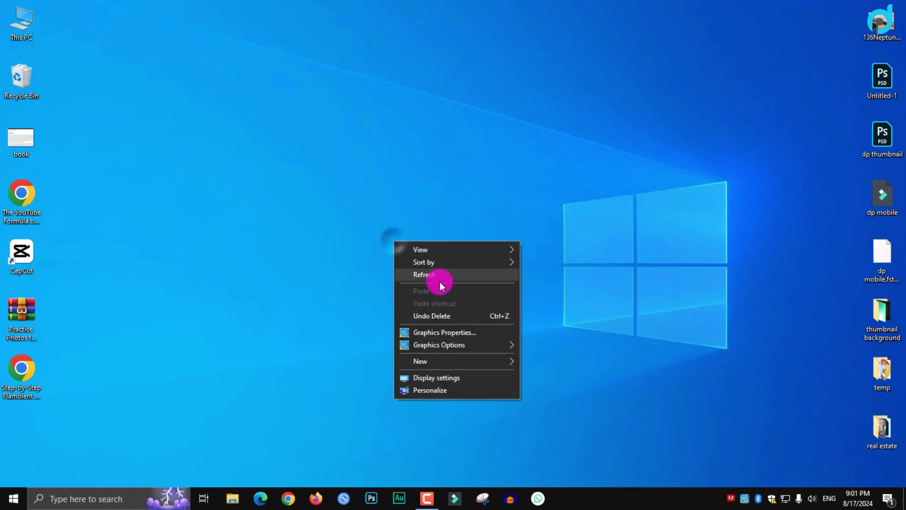
left_click(417, 390)
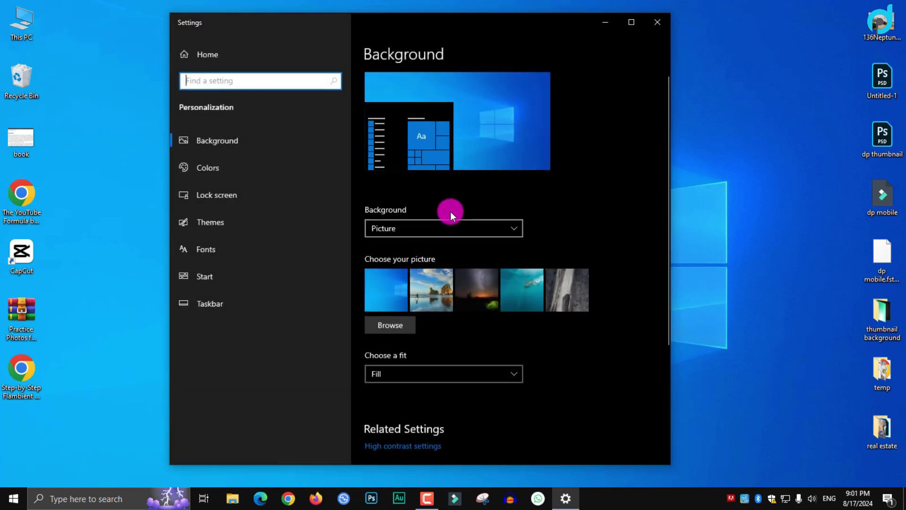
left_click_drag(511, 30, 499, 29)
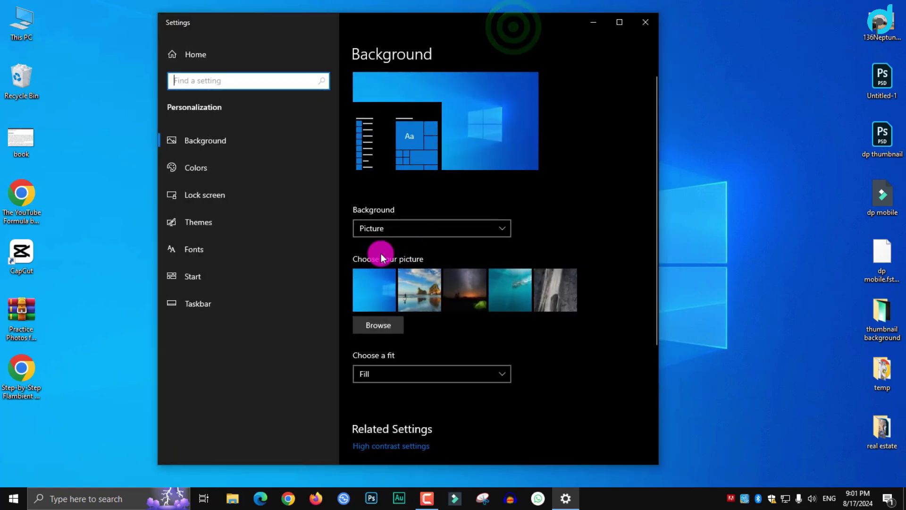
mouse_move(344, 42)
left_mouse_down()
mouse_move(557, 421)
mouse_move(580, 429)
left_mouse_up()
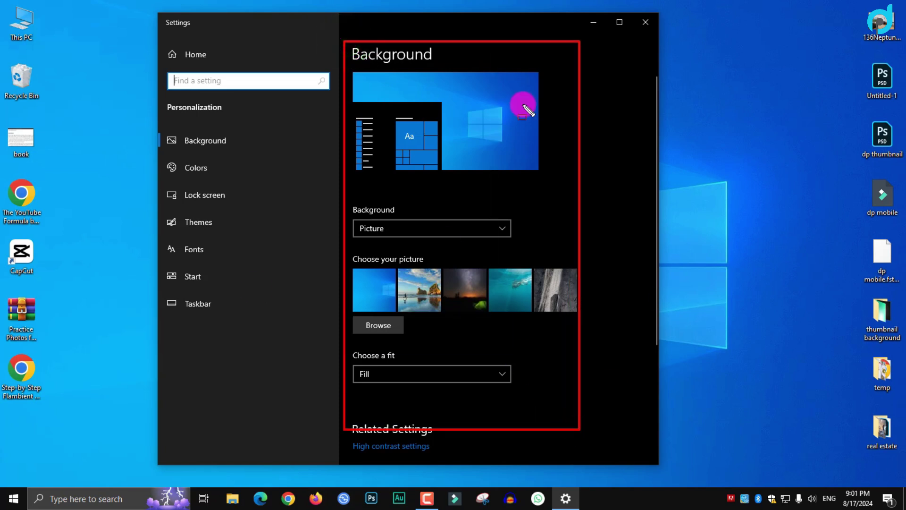
left_click(14, 499)
left_click(10, 500)
left_click(11, 500)
left_click(15, 447)
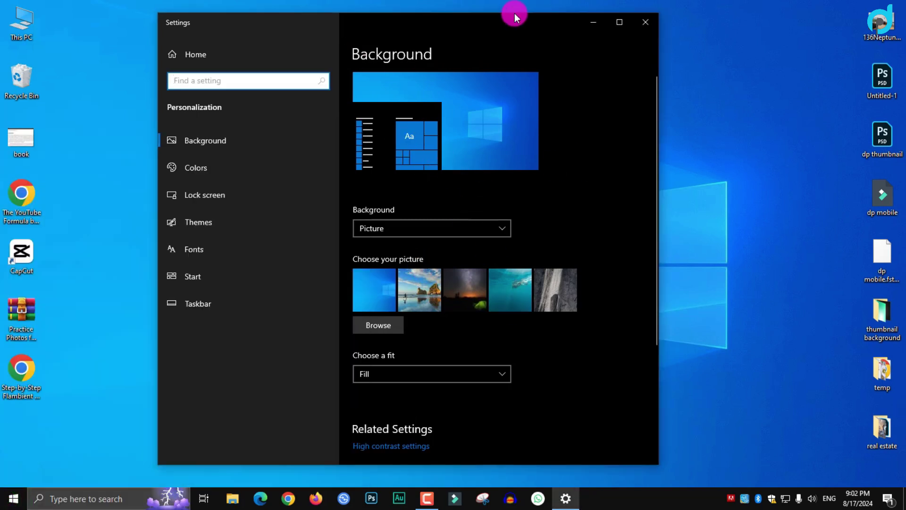
left_click_drag(521, 28, 544, 31)
right_click(779, 124)
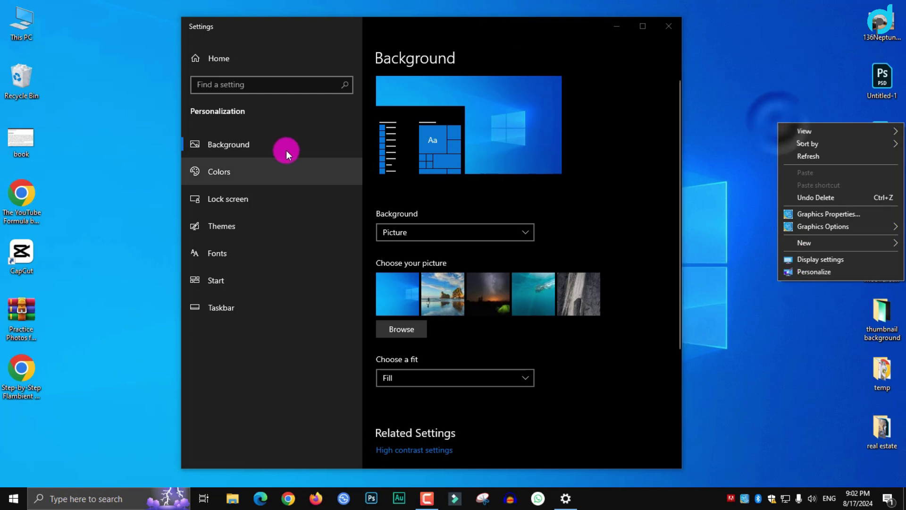
left_click(535, 40)
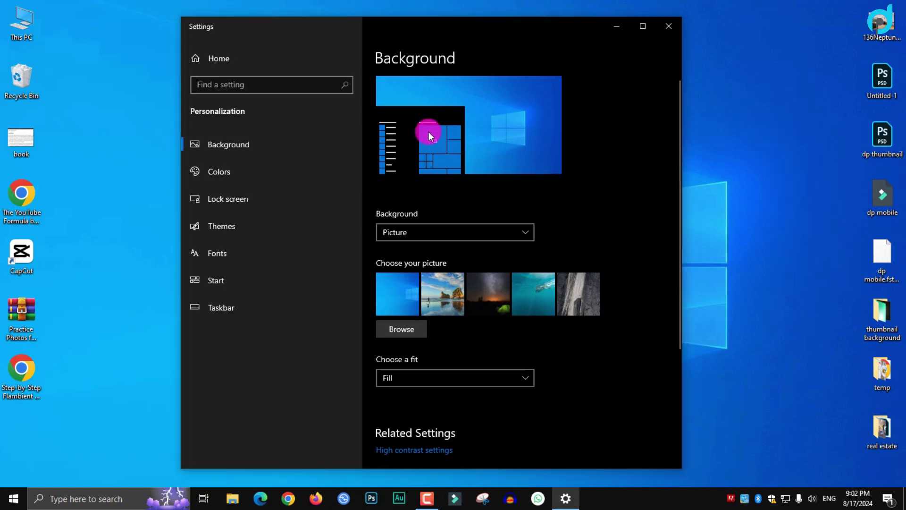
Move the Settings window aside to uncover the wallpaper behind it
left_click_drag(591, 29, 466, 27)
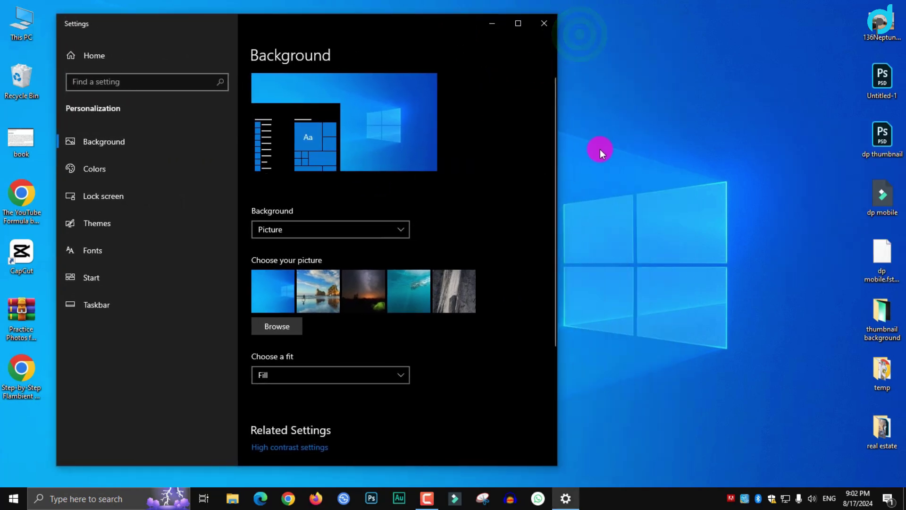
mouse_move(593, 152)
left_mouse_down()
mouse_move(834, 460)
mouse_move(752, 390)
left_mouse_up()
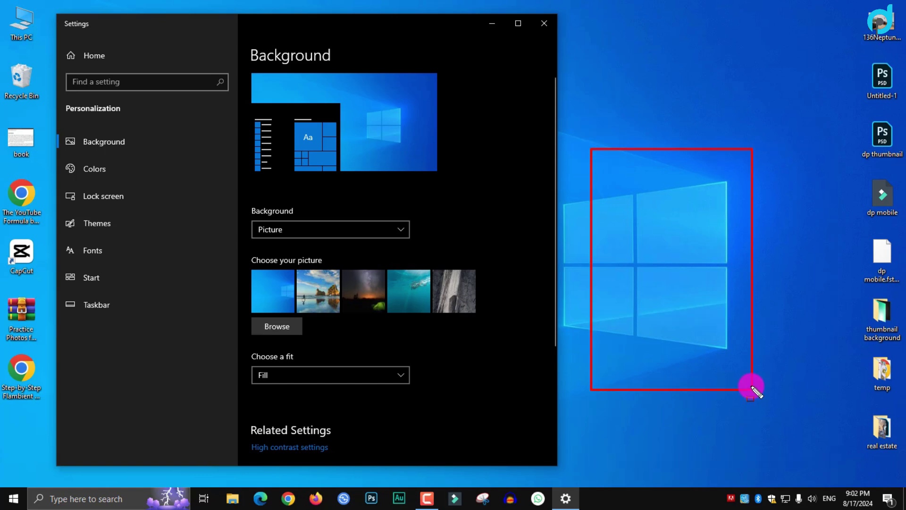
key("Escape")
left_click_drag(450, 16, 491, 19)
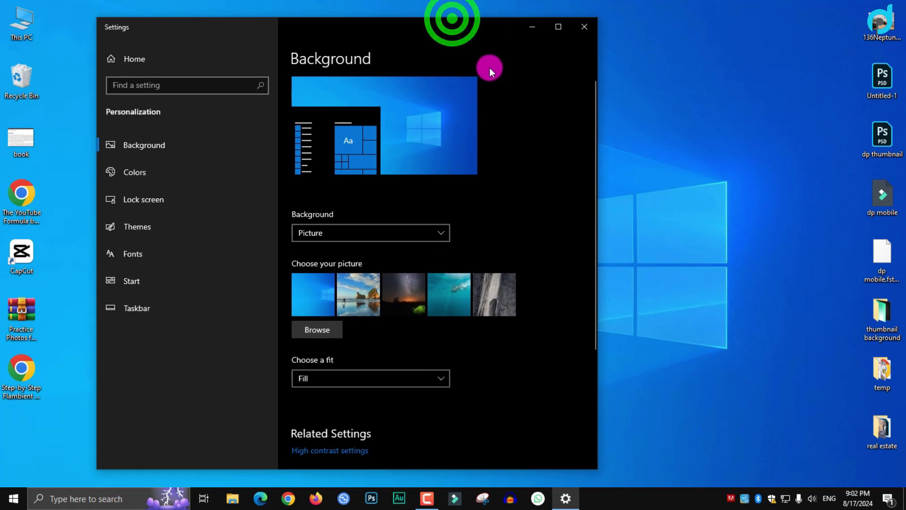
mouse_move(465, 256)
left_mouse_down()
mouse_move(457, 243)
mouse_move(481, 249)
left_mouse_up()
mouse_move(296, 260)
left_mouse_down()
mouse_move(644, 316)
mouse_move(542, 321)
left_mouse_up()
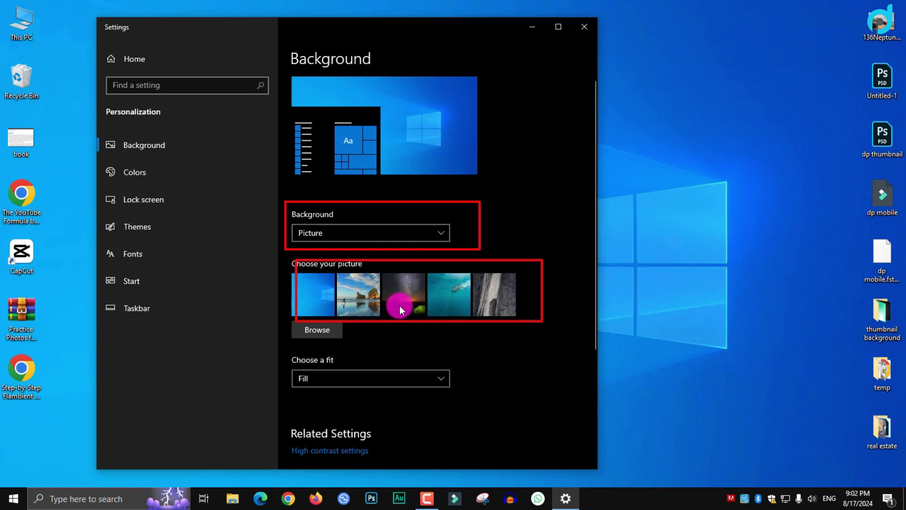
left_click_drag(296, 263, 355, 296)
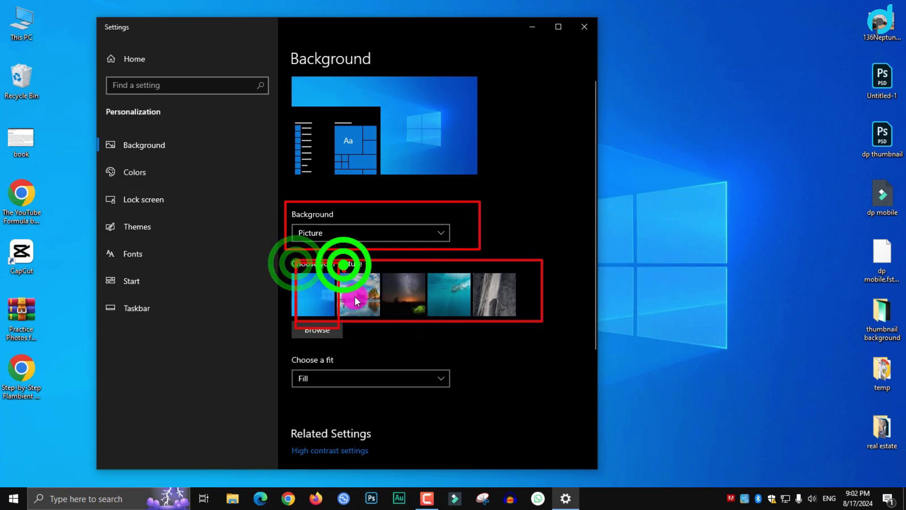
left_click_drag(448, 268, 468, 330)
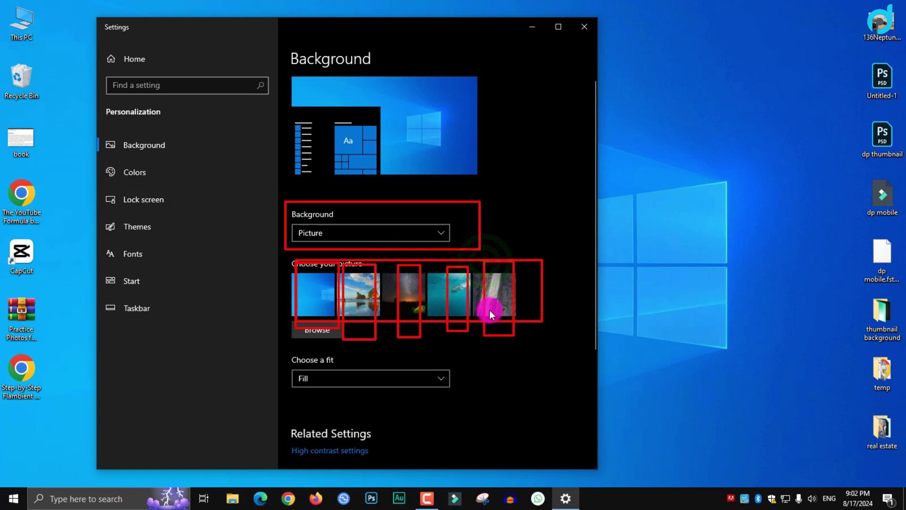
key("Escape")
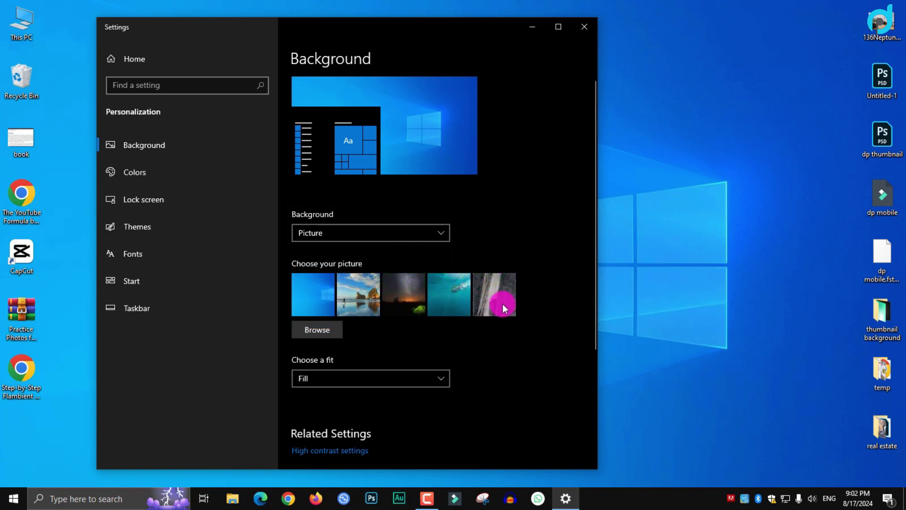
Try the grey rock-face picture as the desktop background
left_click(495, 302)
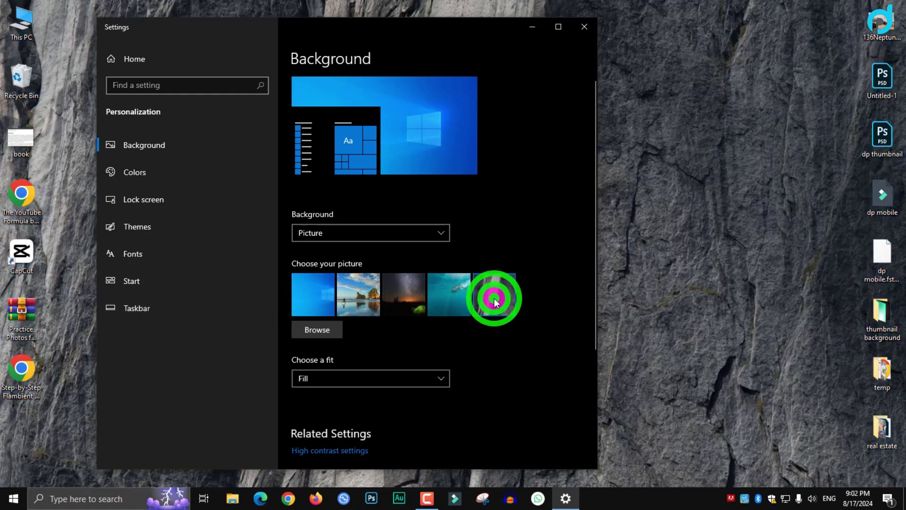
mouse_move(391, 22)
left_mouse_down()
mouse_move(726, 42)
mouse_move(449, 294)
mouse_move(421, 20)
mouse_move(430, 6)
mouse_move(385, 74)
mouse_move(501, 58)
mouse_move(490, 10)
mouse_move(542, 41)
mouse_move(501, 1)
mouse_move(516, 10)
mouse_move(449, 33)
mouse_move(390, 23)
left_mouse_up()
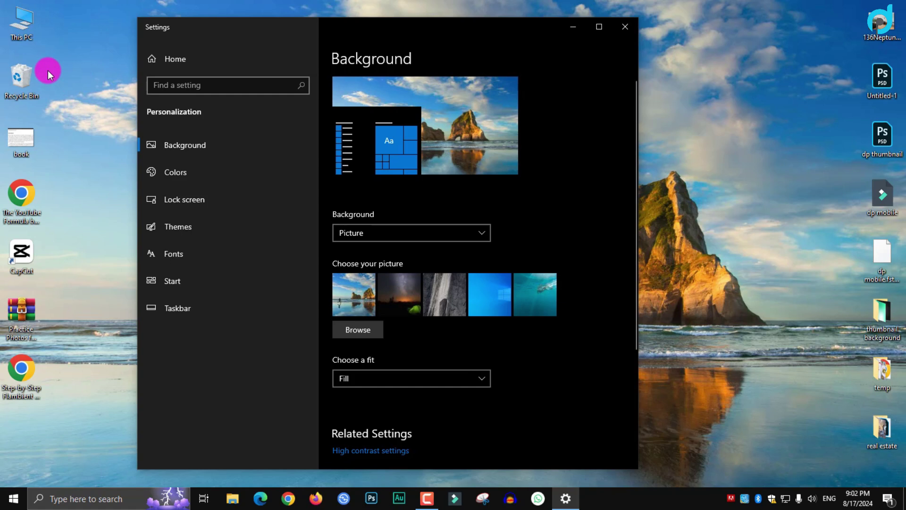
Switch to File Explorer and open the Freelancing folder on Local Disk (D:)
double_click(23, 20)
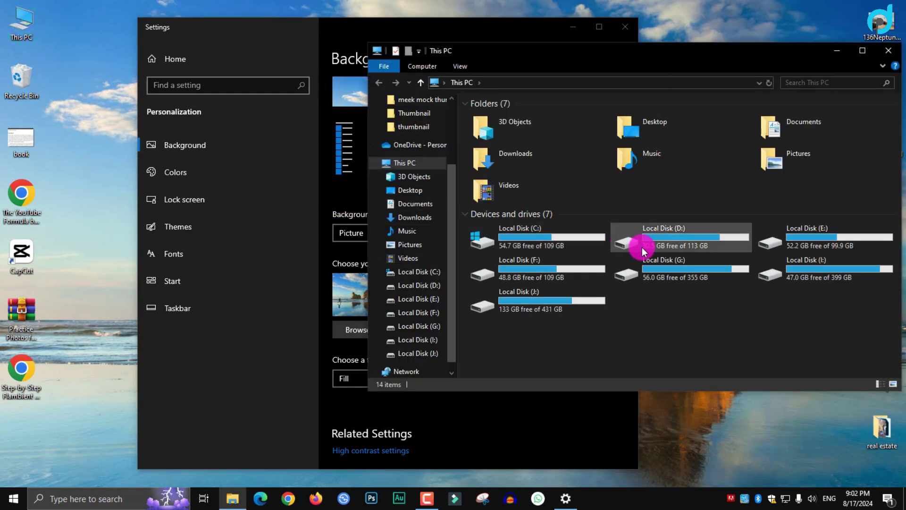
left_click(886, 55)
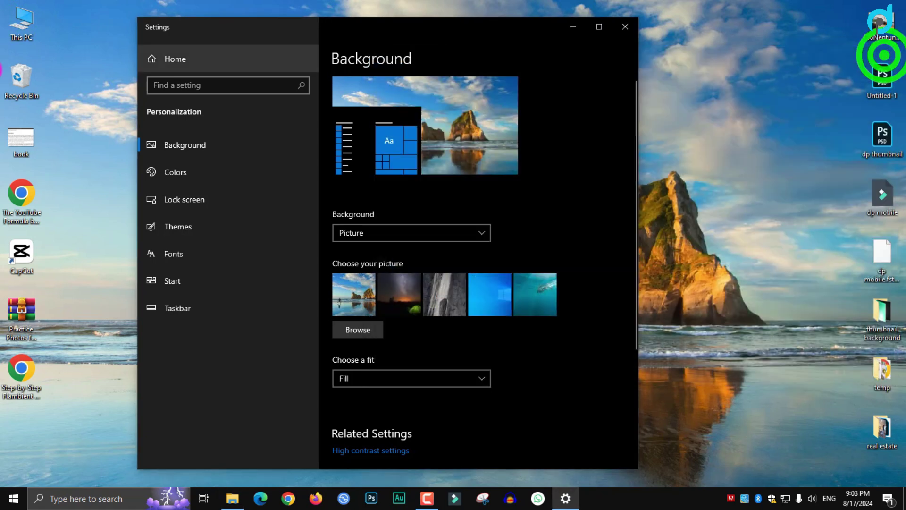
double_click(21, 27)
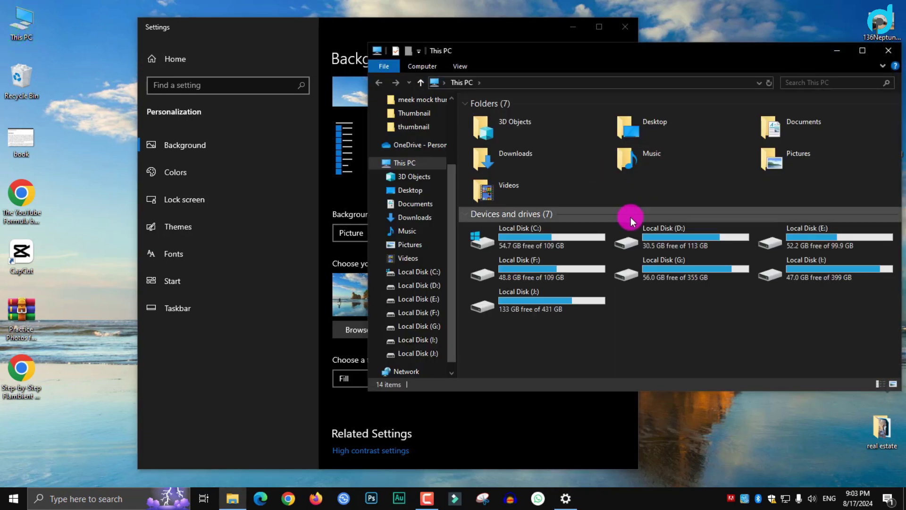
double_click(654, 240)
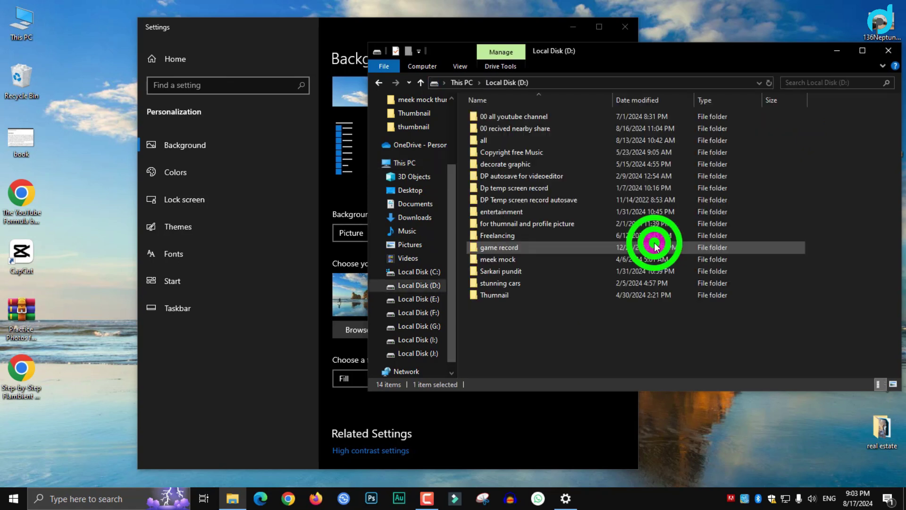
double_click(525, 235)
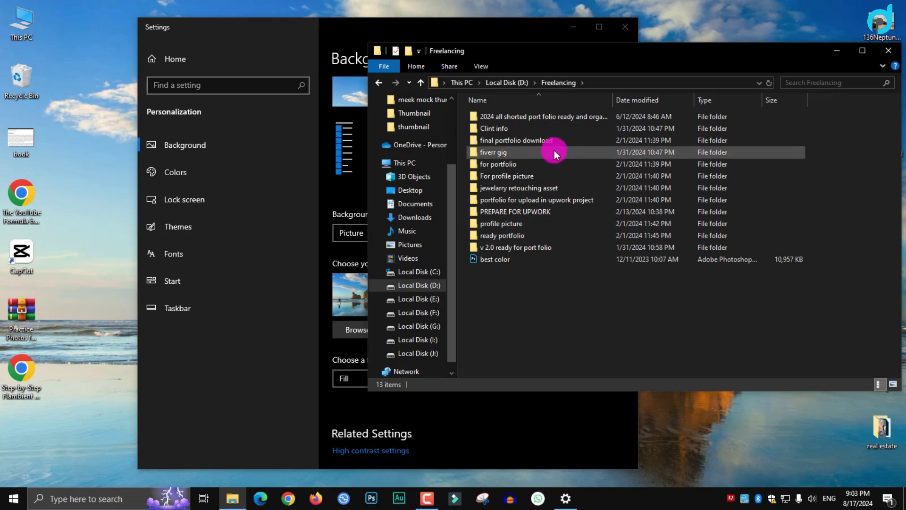
Look through the pexels and raw image folders inside "for portfolio" for pictures, and return to the Freelancing folder
left_click(510, 165)
double_click(510, 166)
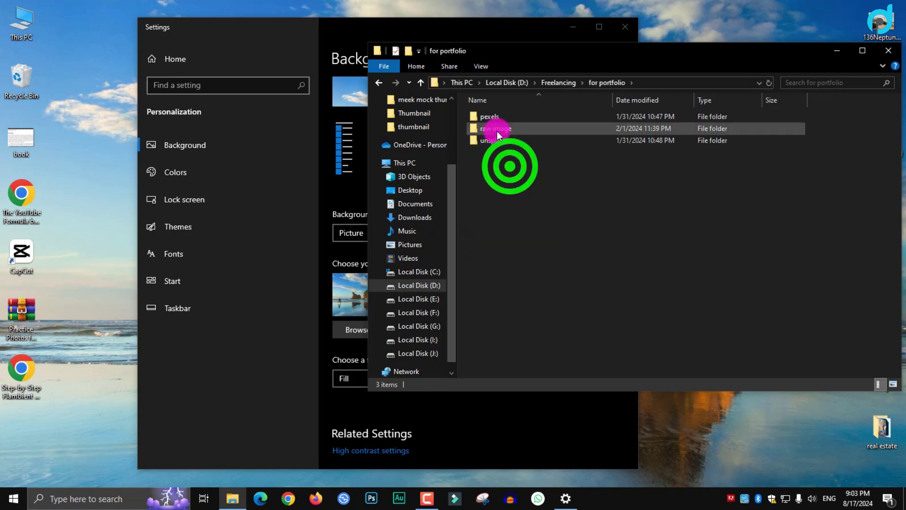
double_click(491, 118)
left_click(491, 118)
double_click(491, 118)
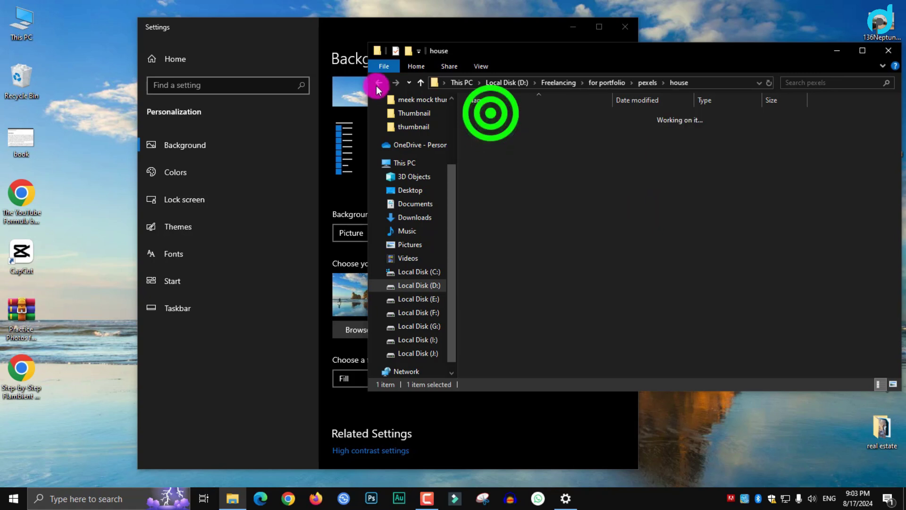
left_click(378, 83)
left_click(379, 83)
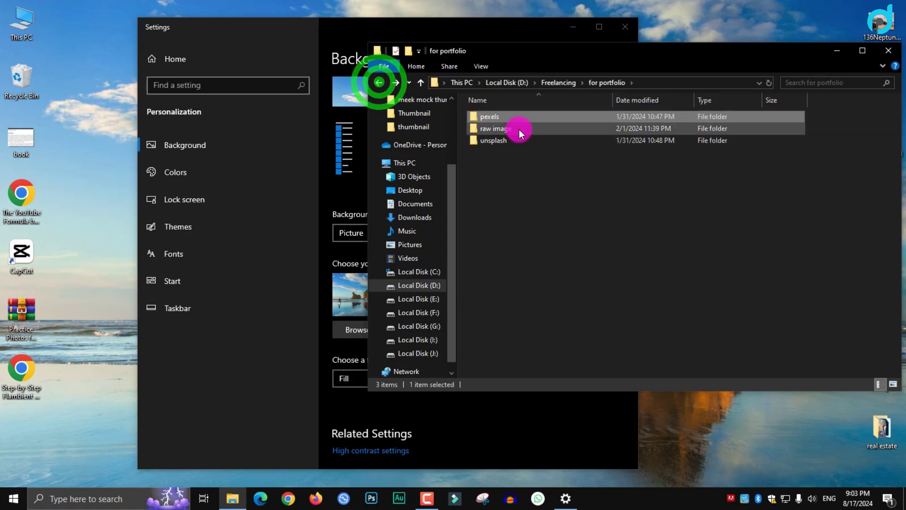
double_click(520, 128)
left_click(377, 83)
left_click(378, 84)
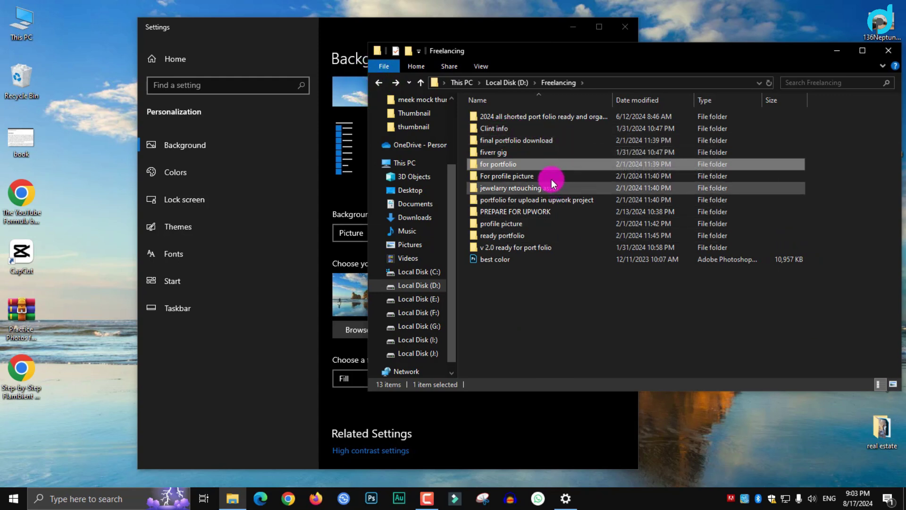
Open the "For profile picture" folder and place its window side by side with the Settings window
double_click(527, 178)
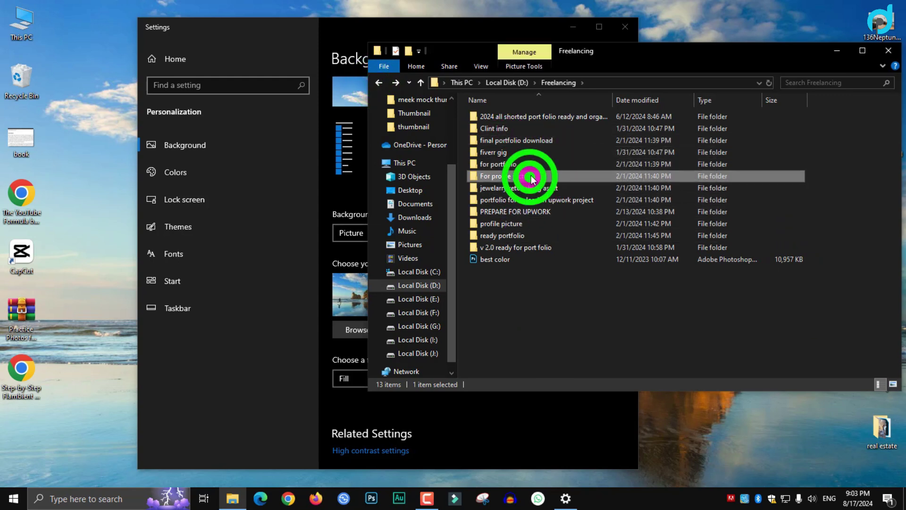
left_click_drag(591, 52, 818, 132)
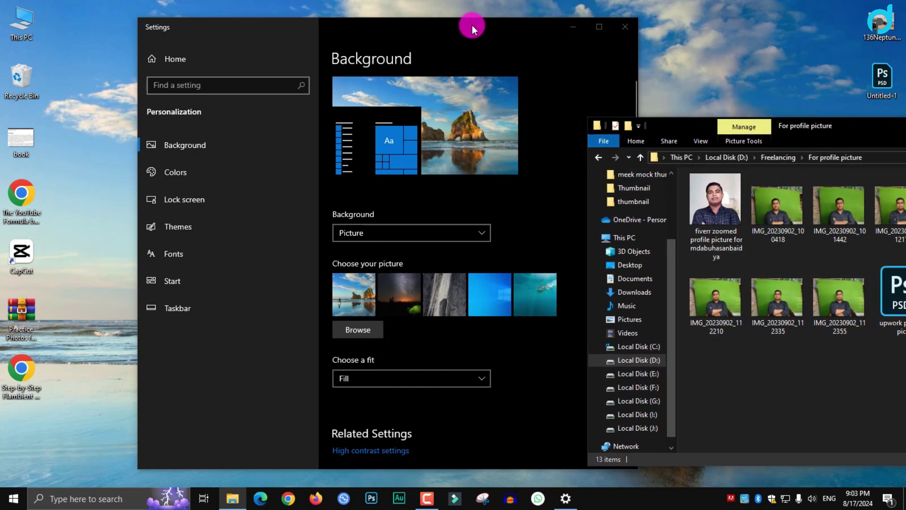
left_click_drag(472, 25, 399, 26)
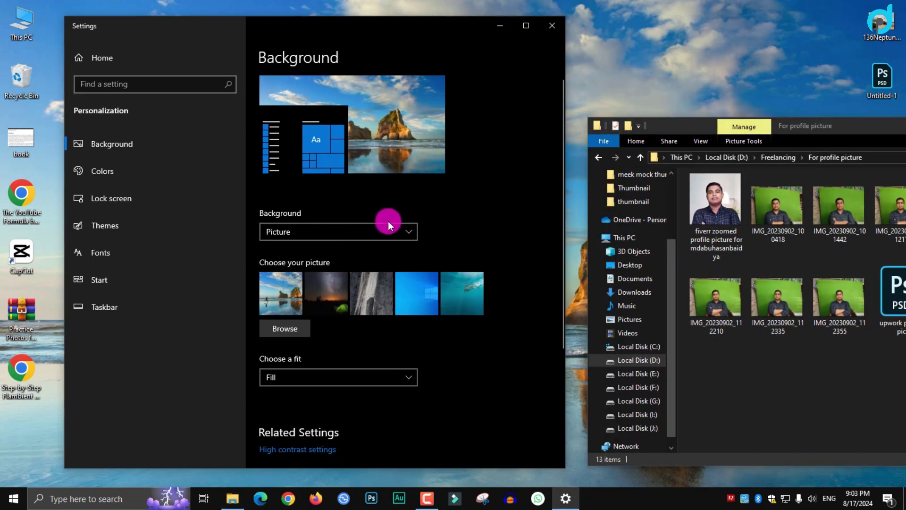
Browse for a custom background picture and open the "profile picture" folder inside Freelancing on Local Disk (D:)
left_click(285, 329)
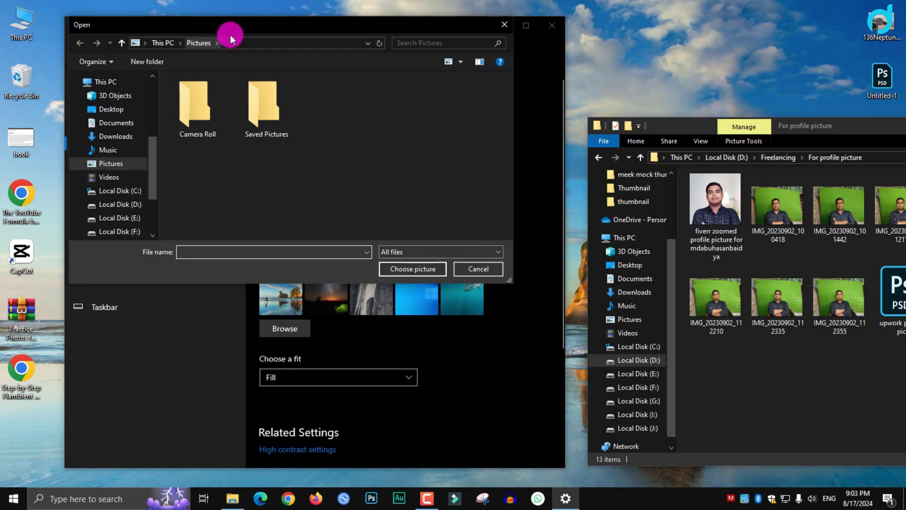
left_click_drag(260, 29, 389, 76)
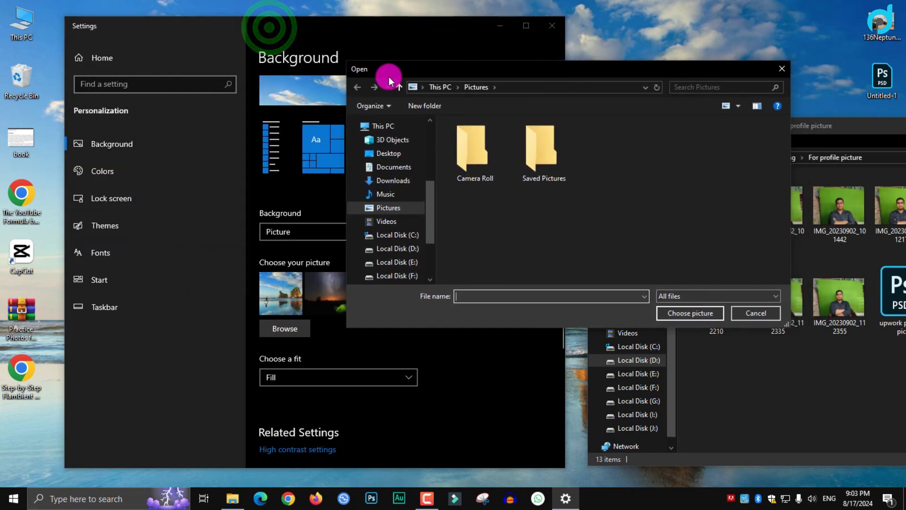
mouse_move(322, 56)
left_mouse_down()
mouse_move(684, 286)
mouse_move(810, 335)
left_mouse_up()
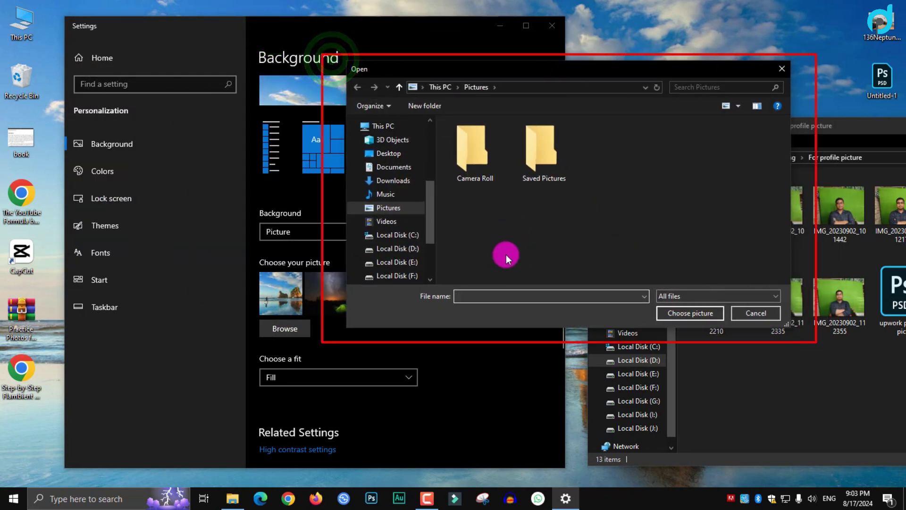
left_click(402, 248)
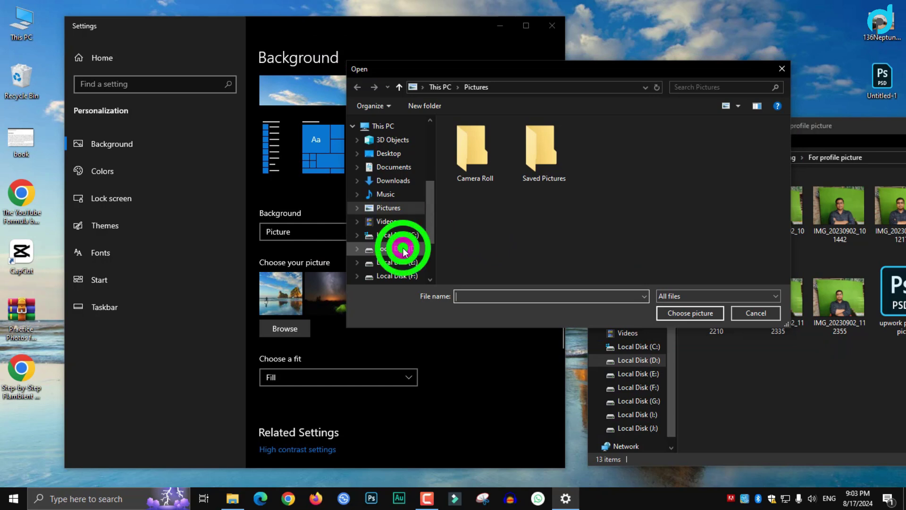
scroll(521, 236, "down", 1)
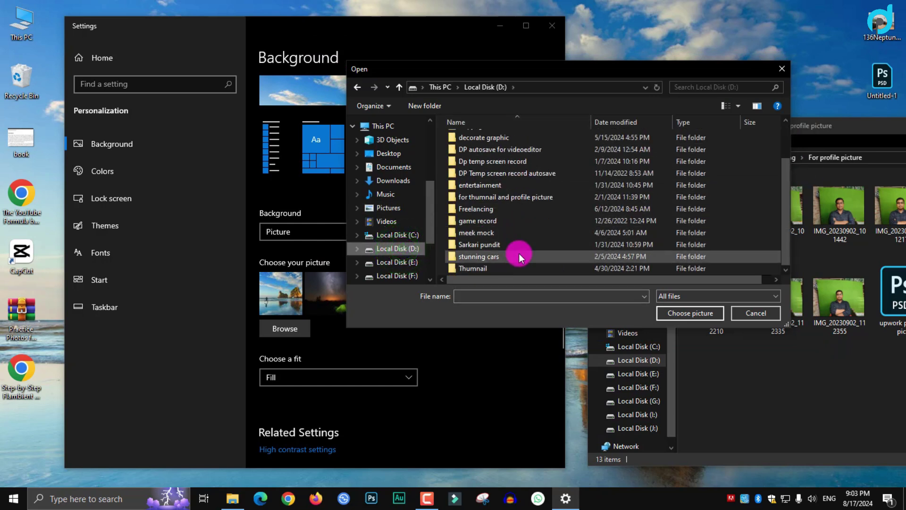
scroll(519, 256, "up", 2)
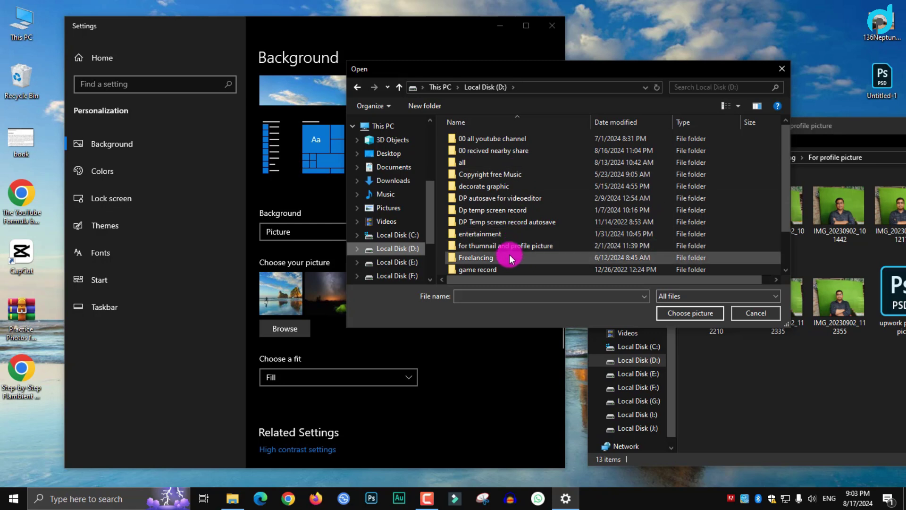
double_click(506, 257)
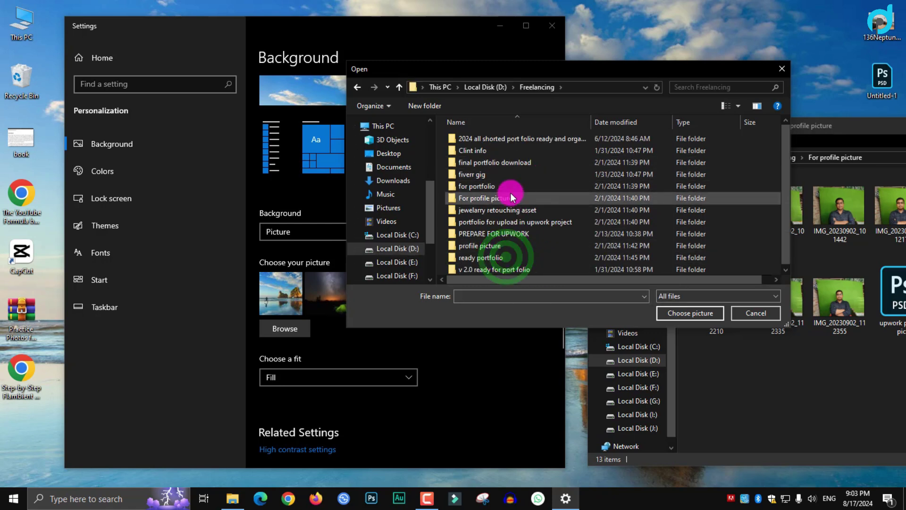
double_click(507, 245)
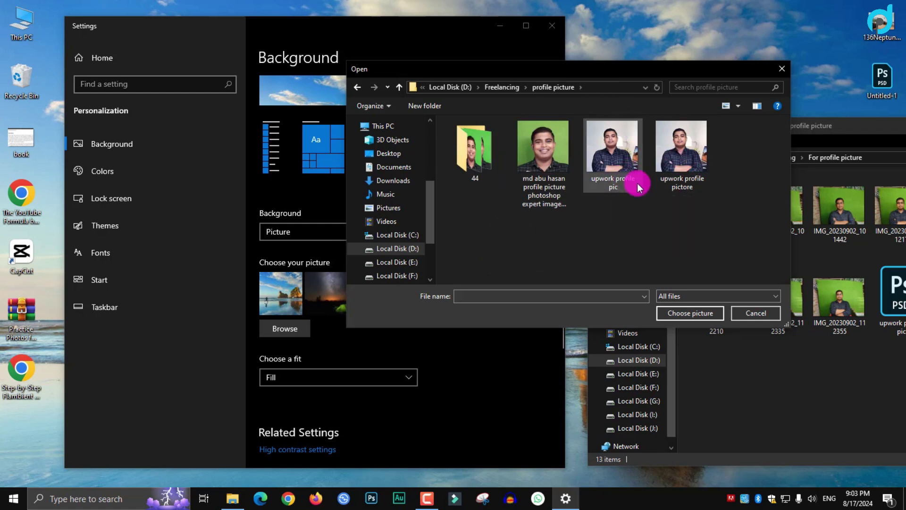
Set the "upwork profile pictore" image as the desktop background and minimize Settings to view it on the desktop
left_click(690, 159)
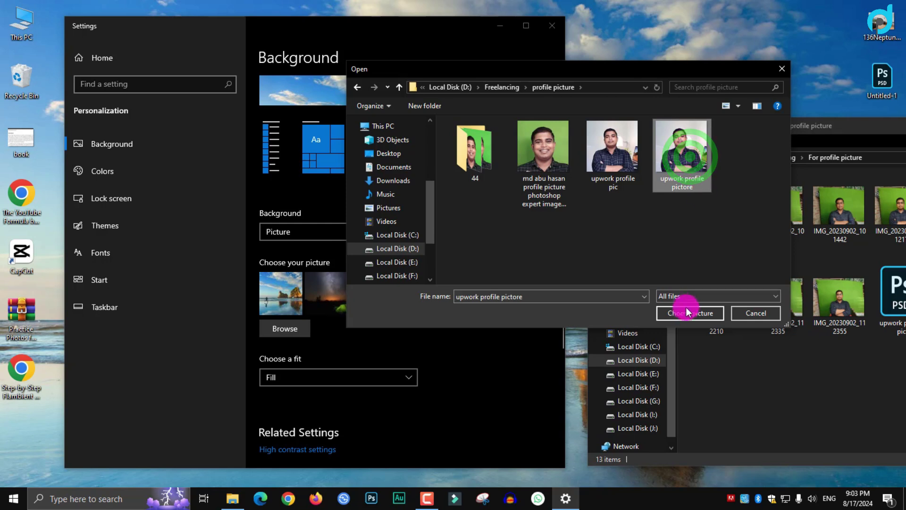
left_click(647, 301)
left_click(697, 315)
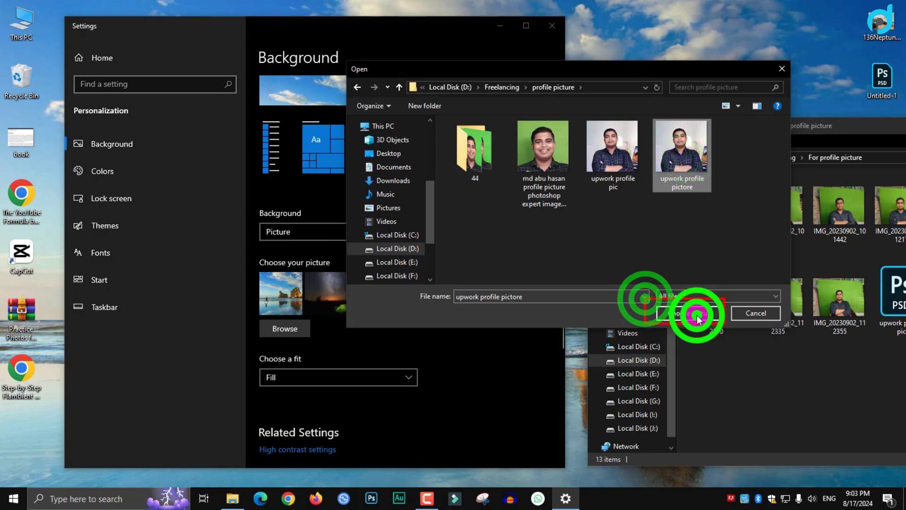
left_click(698, 316)
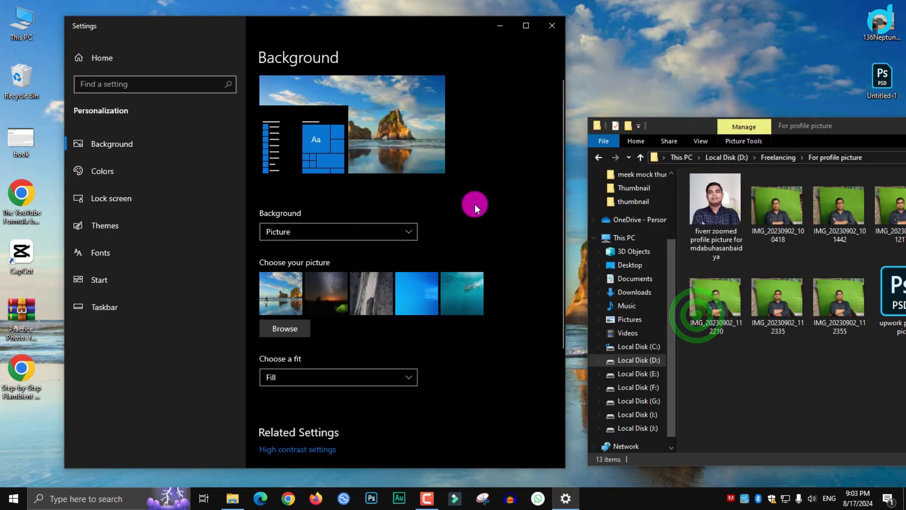
left_click(501, 27)
mouse_move(843, 128)
left_mouse_down()
mouse_move(738, 127)
mouse_move(829, 126)
left_mouse_up()
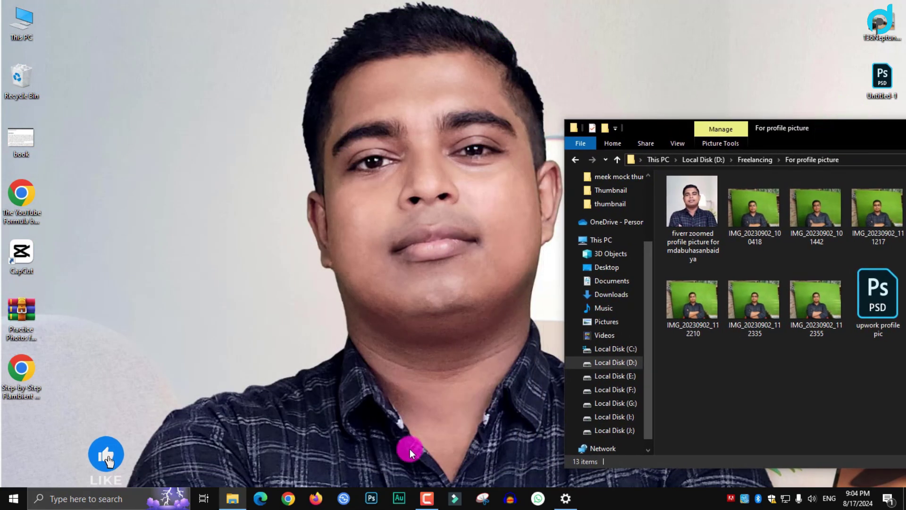
Restore the Settings window and try the Fit option for the background picture
left_click(562, 500)
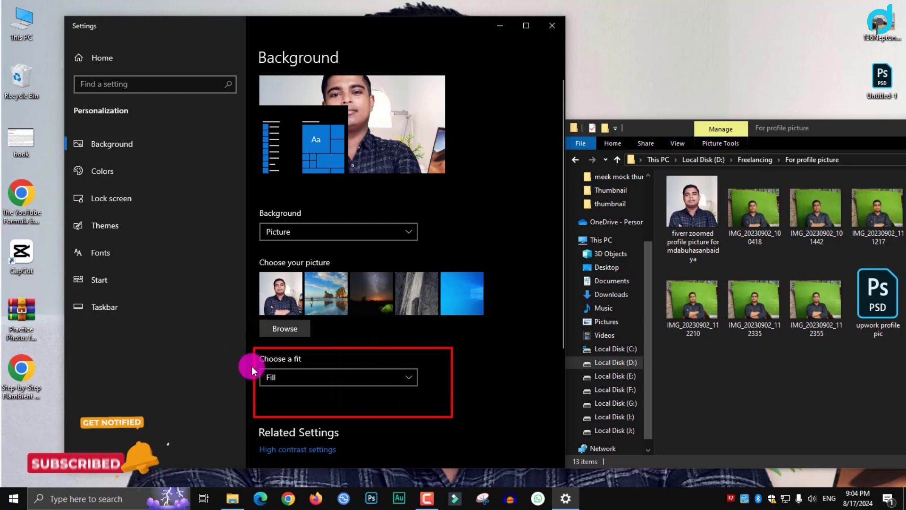
left_click(408, 379)
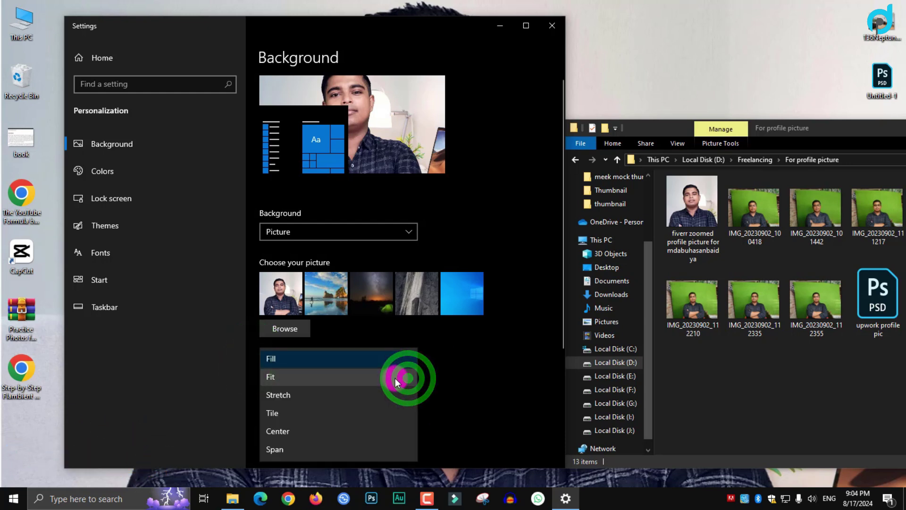
left_click(405, 377)
left_click(468, 27)
left_click_drag(469, 82, 432, 20)
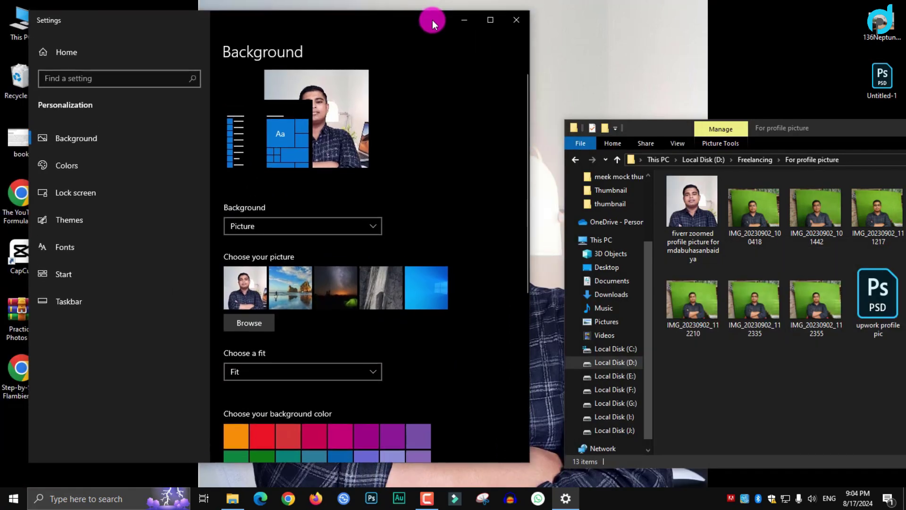
Try the Stretch and Tile fits for the background picture, moving the Settings window to view the desktop
left_click(350, 373)
left_click(314, 384)
mouse_move(392, 29)
left_mouse_down()
mouse_move(368, 455)
mouse_move(383, 106)
mouse_move(218, 55)
mouse_move(385, 18)
left_mouse_up()
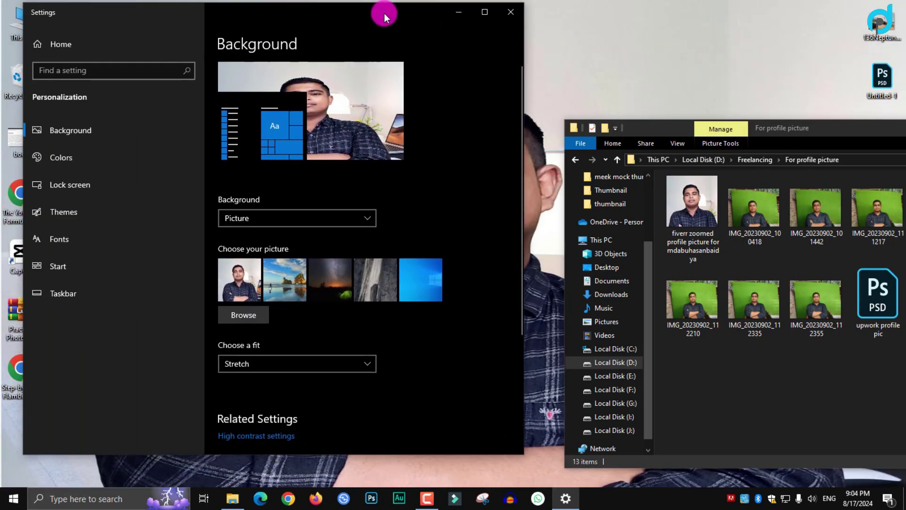
left_click(315, 366)
left_click(298, 380)
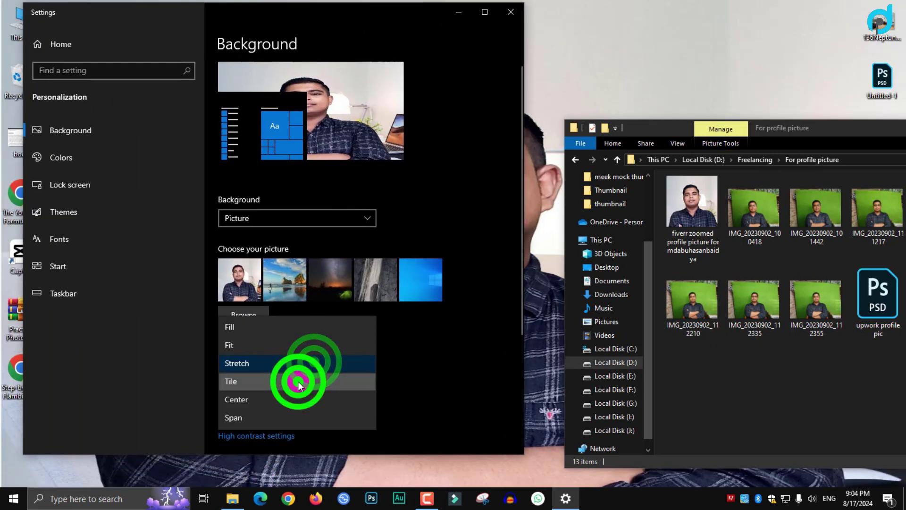
left_click_drag(362, 18, 369, 36)
Try the Center and Span fits for the background picture, checking each one on the desktop
left_click(298, 378)
left_click(263, 399)
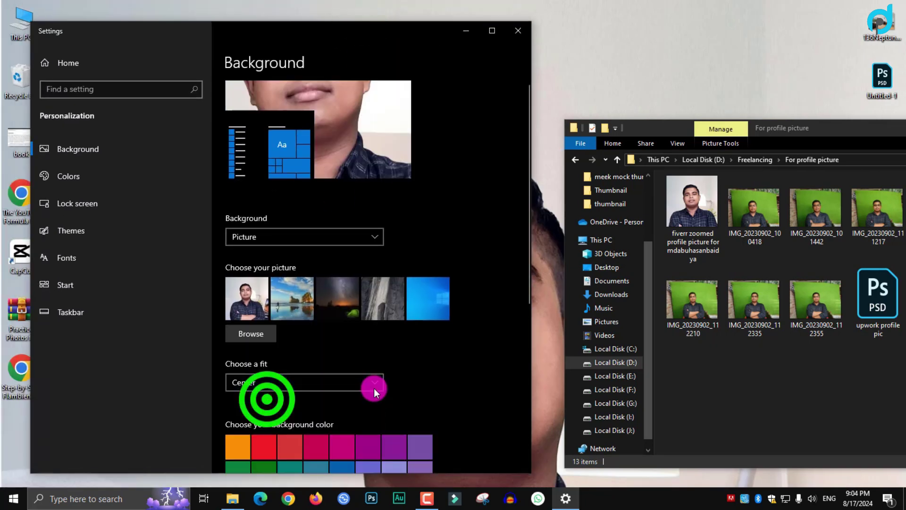
left_click_drag(355, 37, 354, 57)
key("super+Down")
left_click(566, 496)
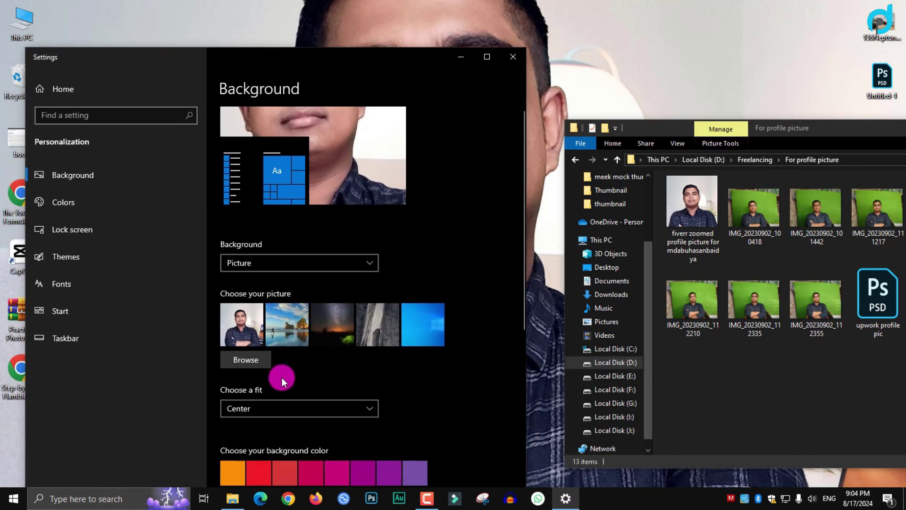
left_click(281, 417)
left_click(254, 425)
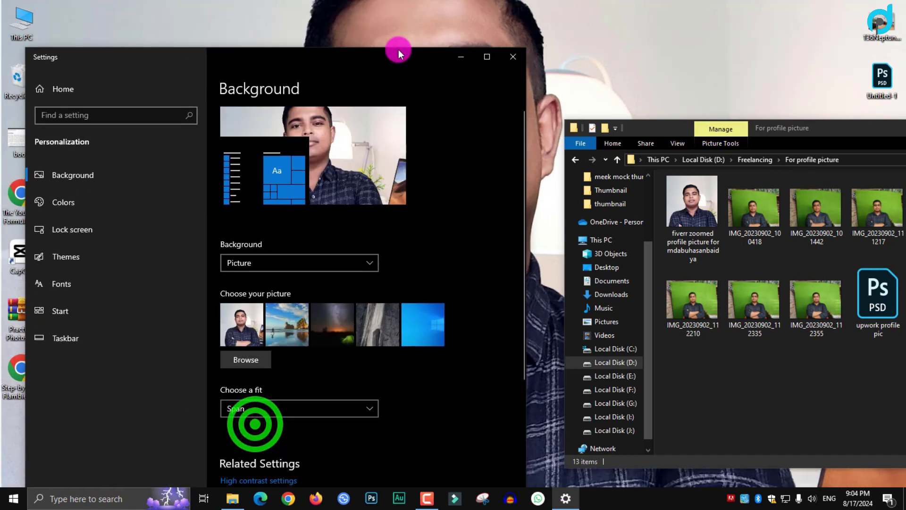
left_click_drag(399, 61, 477, 42)
Set the background picture's fit back to Fill
left_click(359, 388)
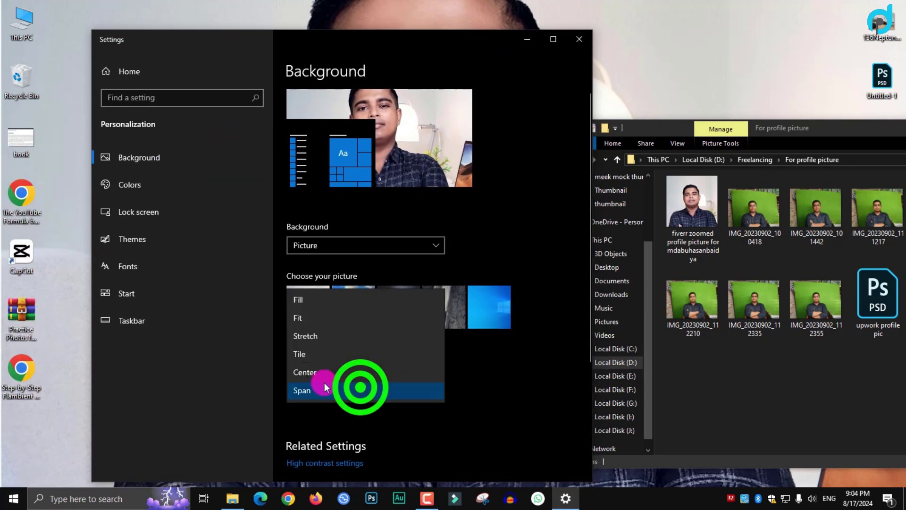
left_click(316, 302)
left_click_drag(430, 46, 417, 28)
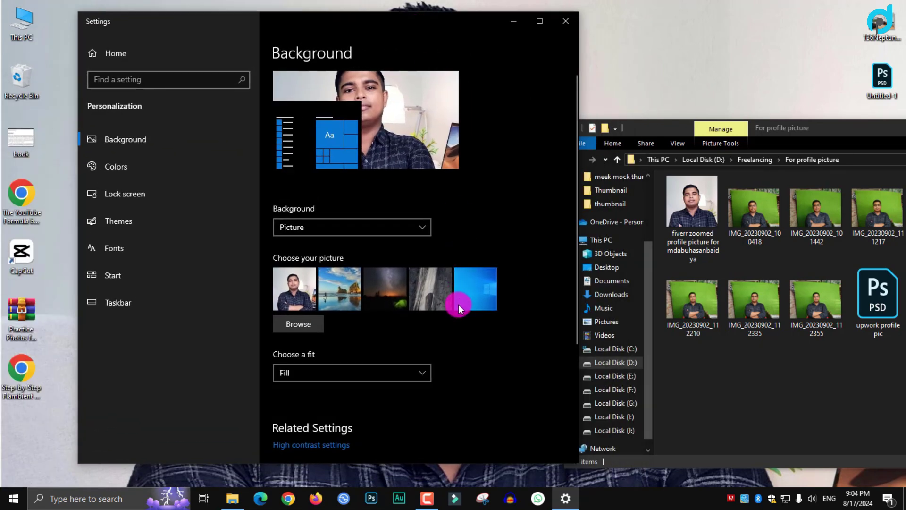
Try a Solid color background in orange and move the Settings window to view the desktop
left_click(358, 226)
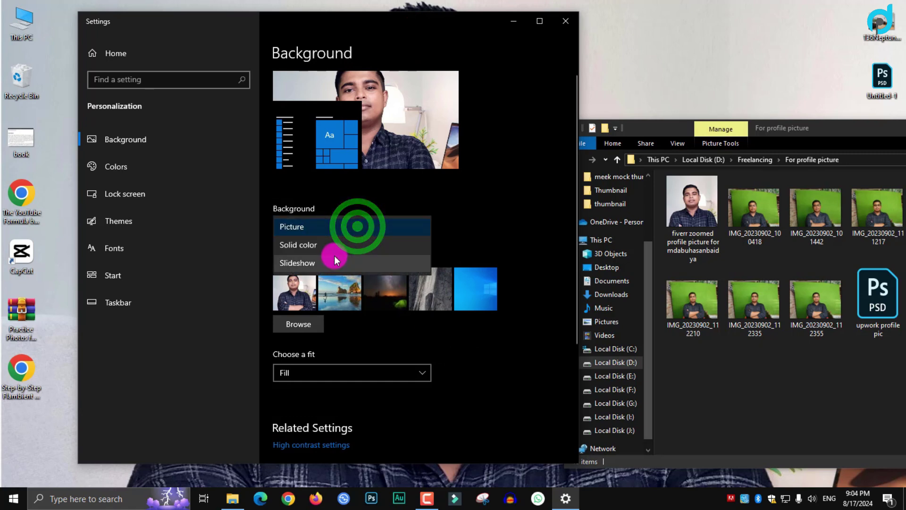
left_click(486, 228)
left_click_drag(419, 22, 357, 17)
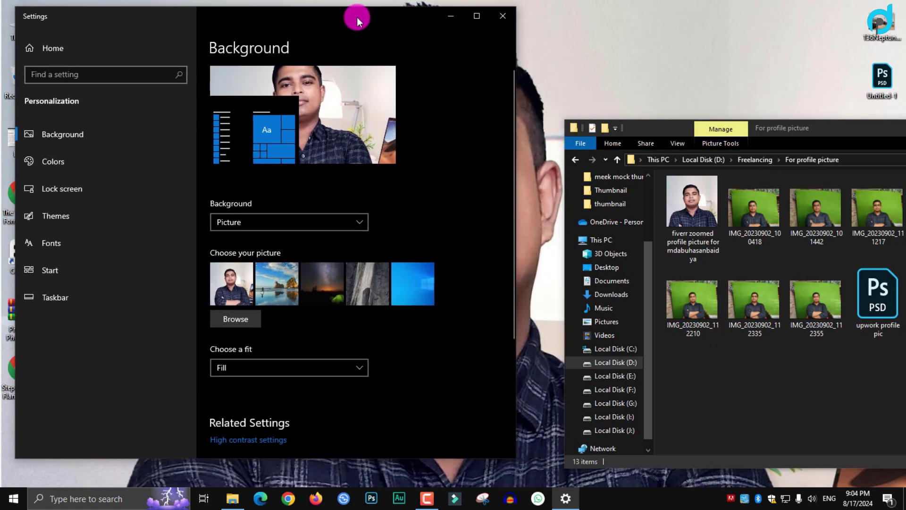
left_click(324, 219)
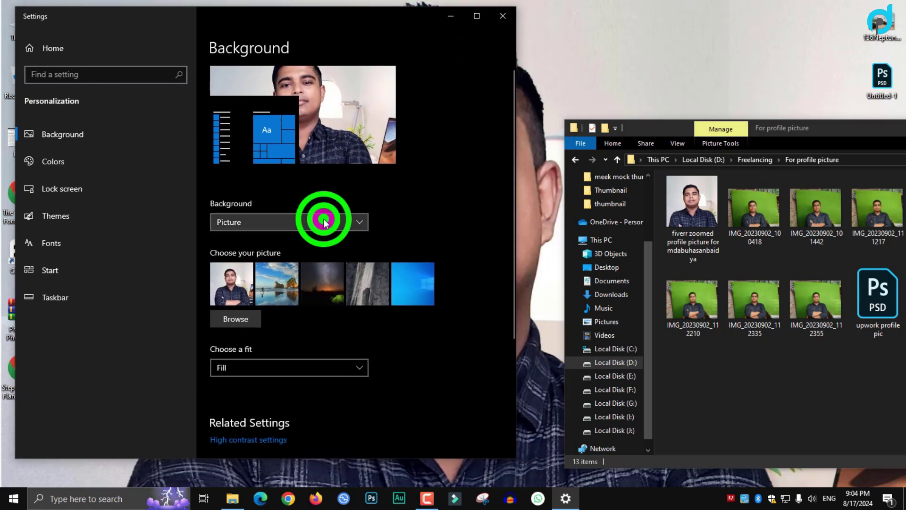
left_click(310, 236)
left_click_drag(372, 18, 446, 24)
left_click(296, 292)
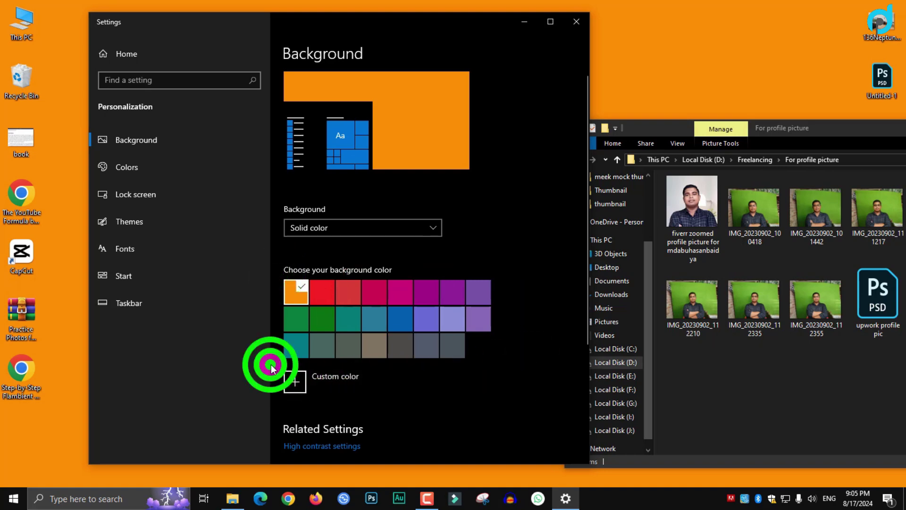
Try a custom dark red as the solid background color
left_click(337, 382)
left_click_drag(304, 190, 355, 158)
left_click_drag(317, 251, 406, 106)
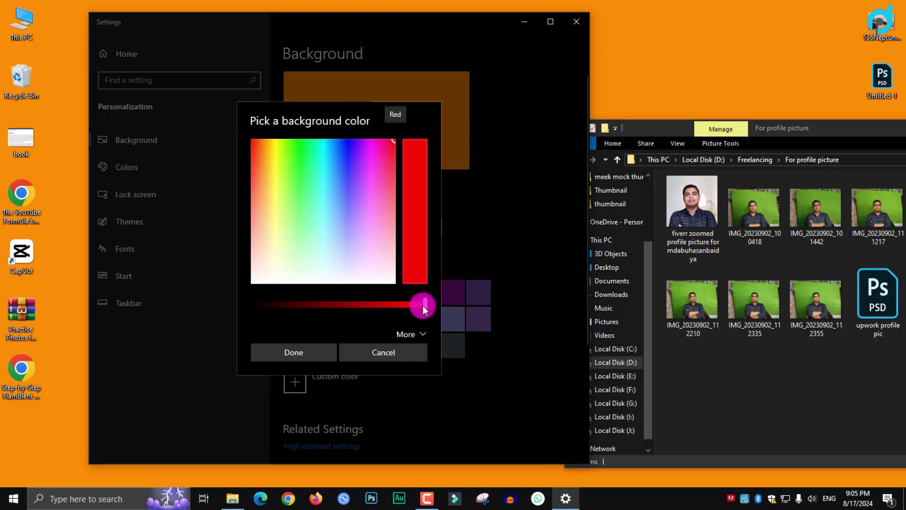
left_click_drag(425, 307, 350, 303)
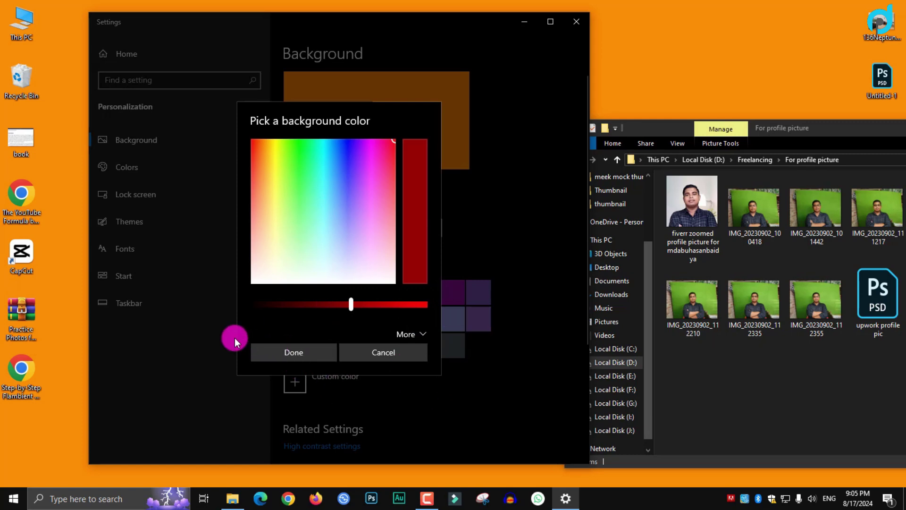
left_click(296, 351)
Switch the desktop background type to Slideshow
left_click_drag(389, 16, 422, 13)
left_click(421, 222)
left_click(368, 243)
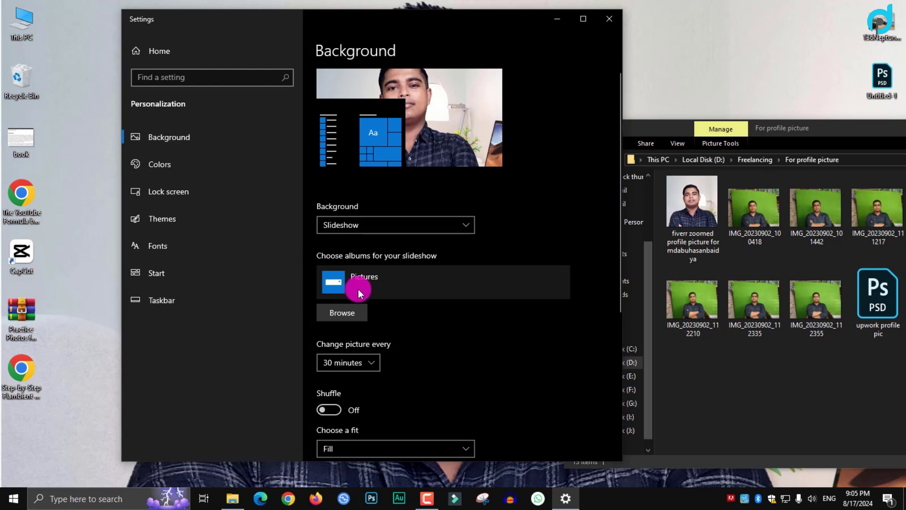
Browse for a slideshow album and open the Freelancing folder on Local Disk (D:)
left_click(375, 283)
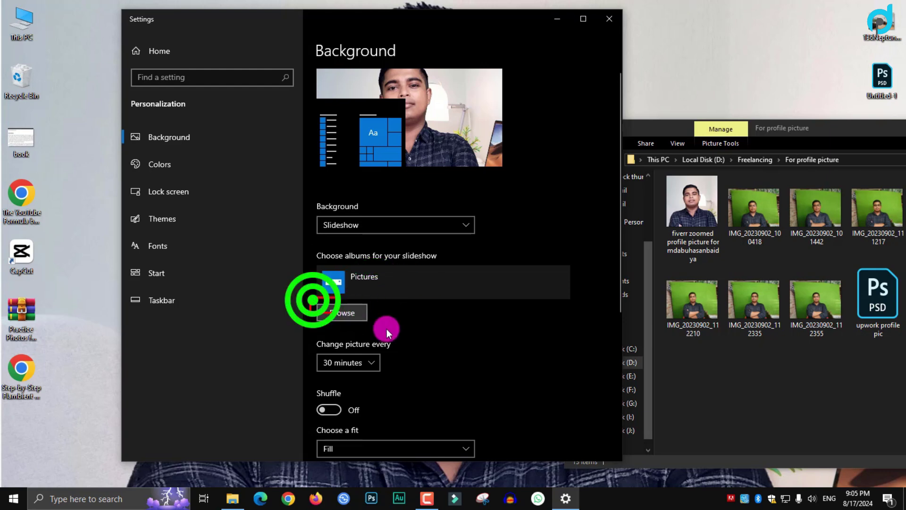
left_click(349, 316)
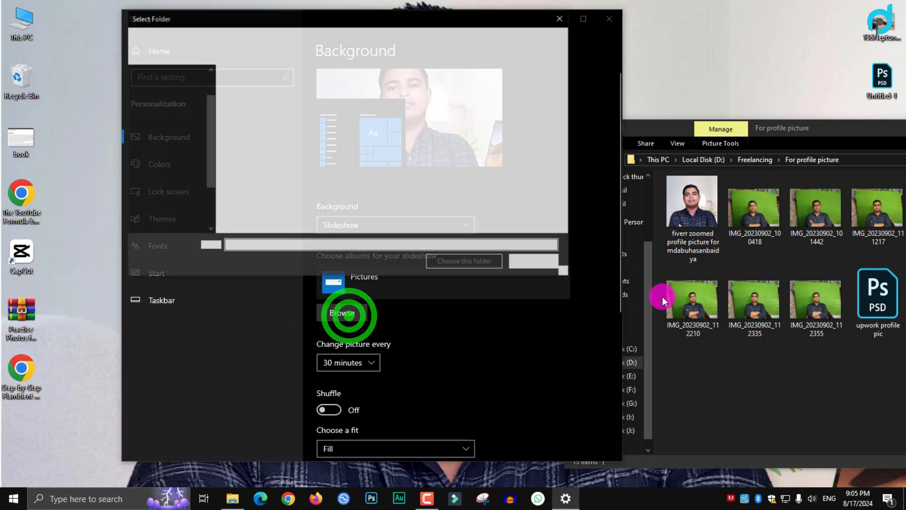
left_click(155, 178)
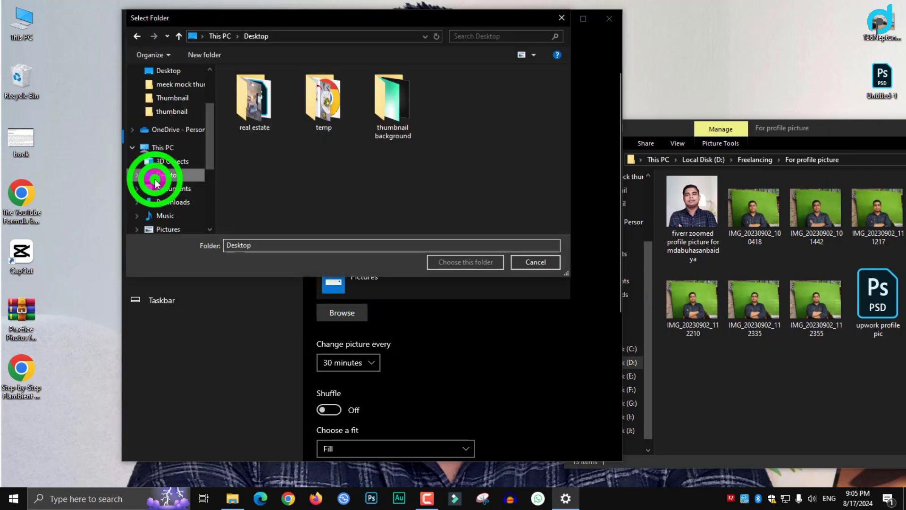
scroll(183, 122, "down", 1)
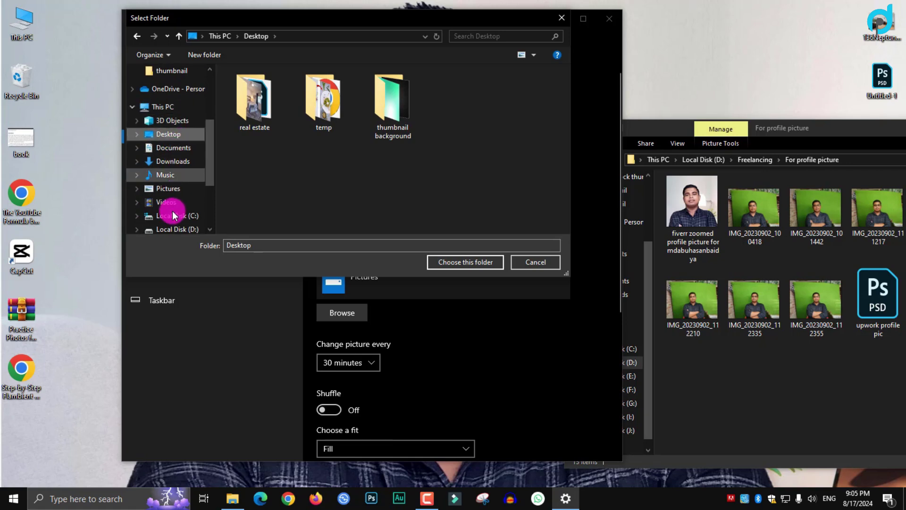
left_click(172, 229)
scroll(378, 154, "down", 1)
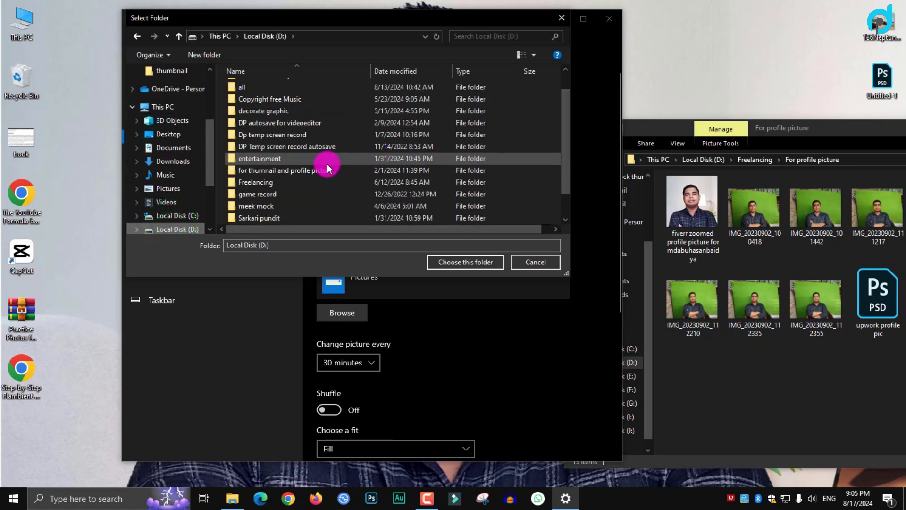
left_click(310, 185)
double_click(311, 185)
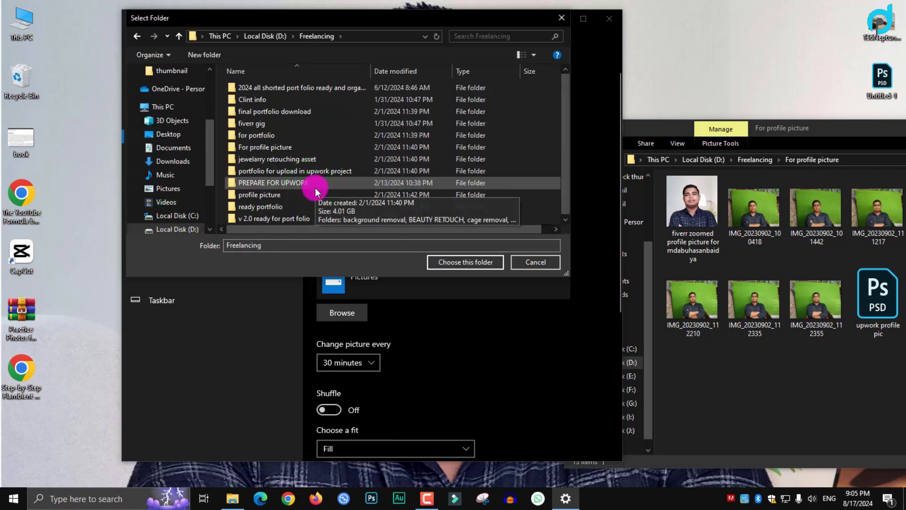
Look through the final portfolio download folder and its beauty retouching subfolder, and return to the Freelancing folder
double_click(338, 114)
left_click(293, 90)
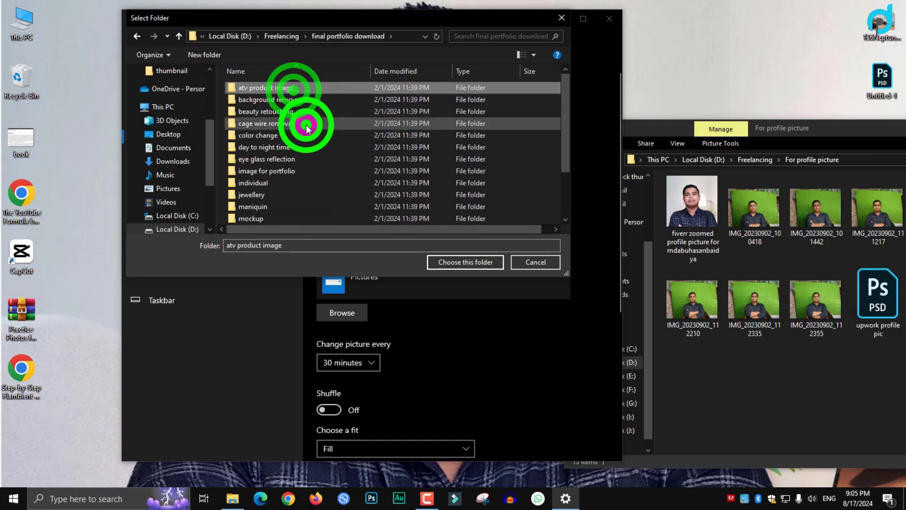
left_click(303, 123)
left_click(305, 167)
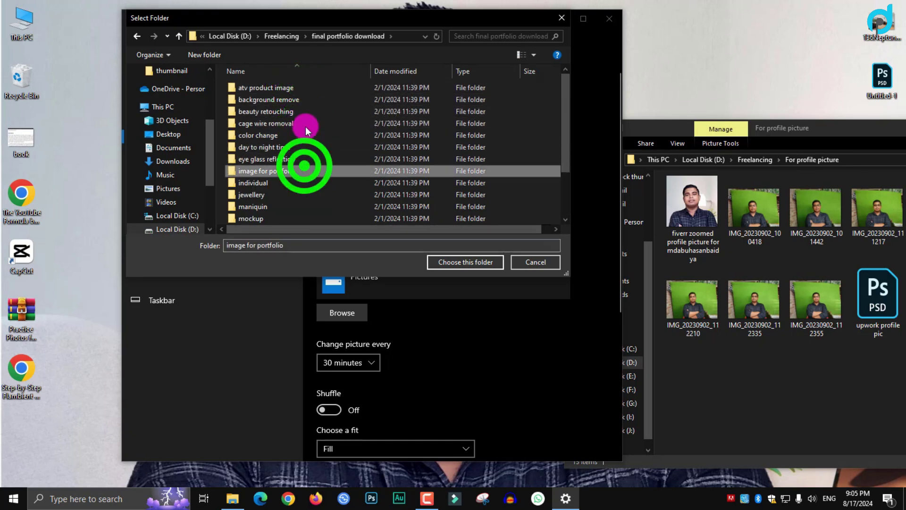
double_click(312, 112)
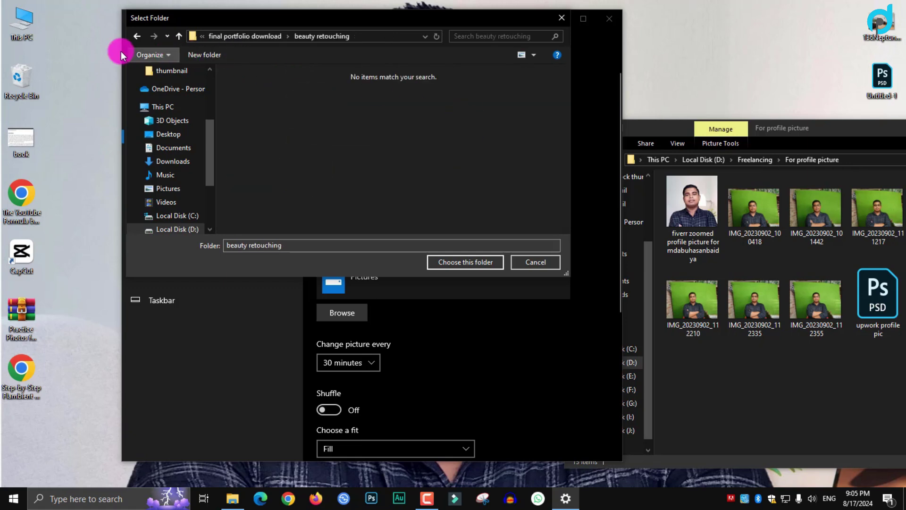
left_click(135, 38)
left_click(270, 37)
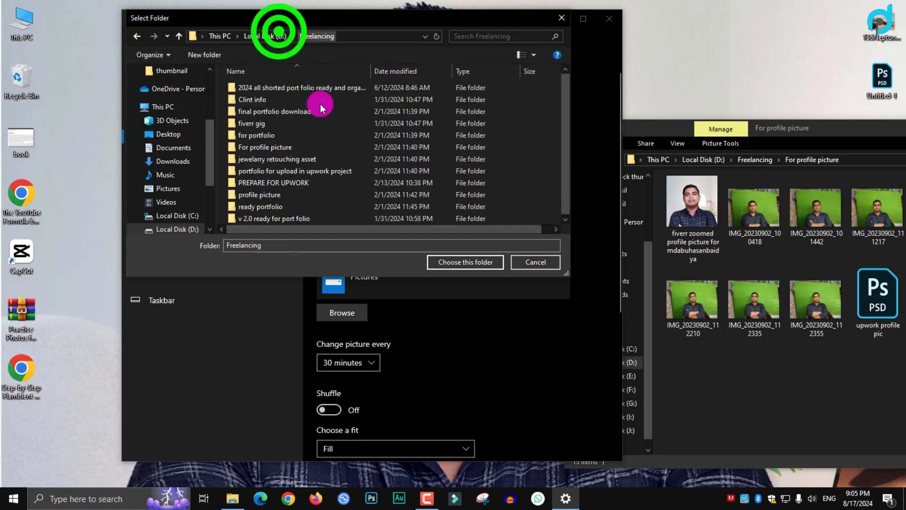
Check the contents of the ready portfolio and final portfolio download folders inside Freelancing
left_click(317, 187)
left_click(310, 195)
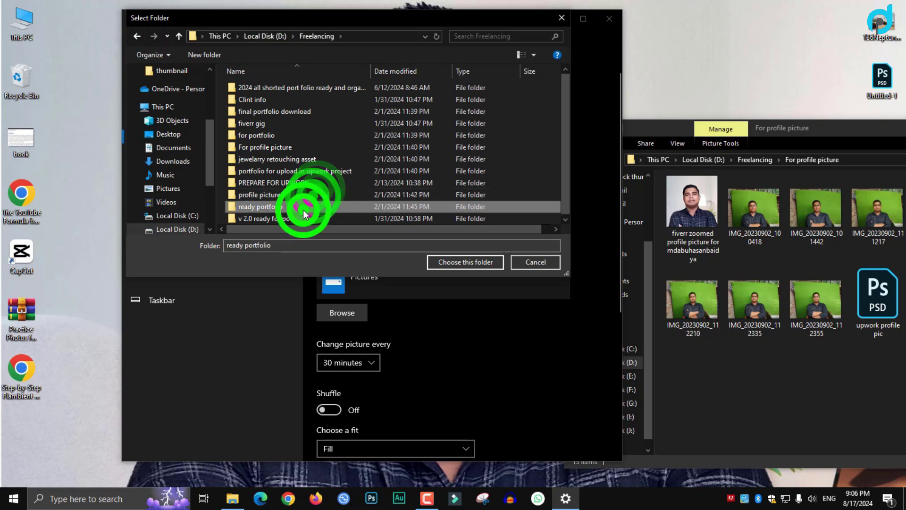
double_click(305, 207)
left_click(137, 36)
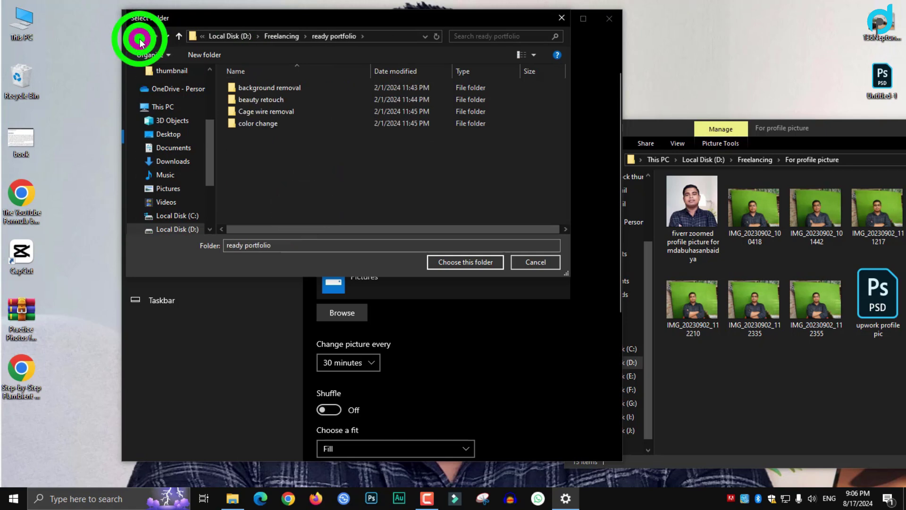
double_click(272, 206)
left_click(137, 37)
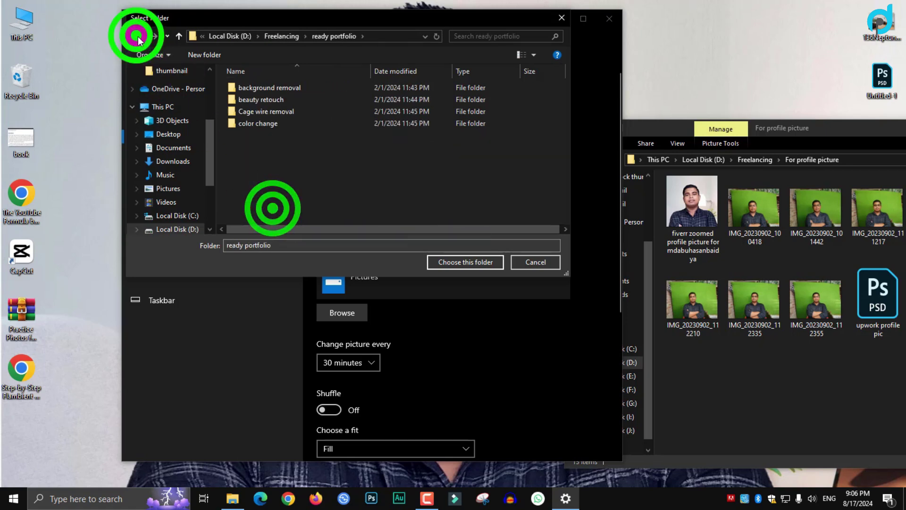
left_click(319, 111)
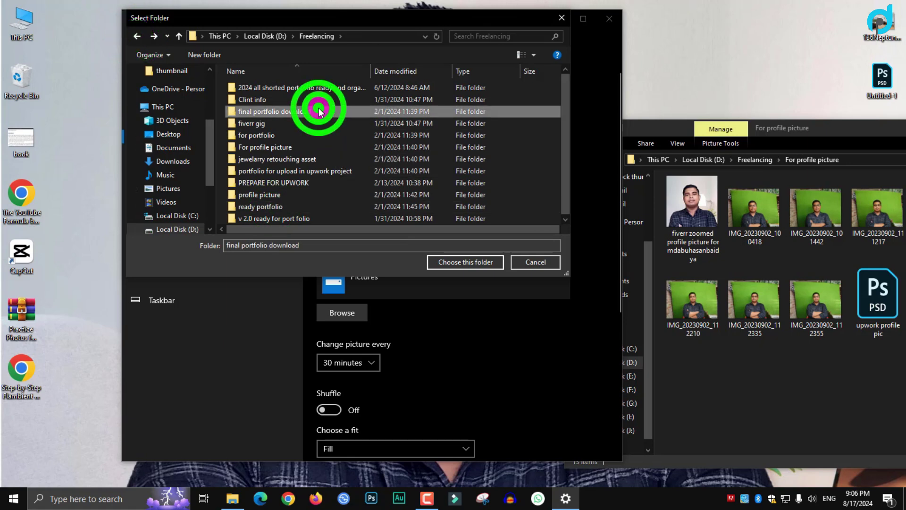
double_click(319, 111)
left_click(137, 36)
Check the for portfolio folder with its unsplash and raw image subfolders, plus the For profile picture folder
left_click(320, 139)
double_click(320, 139)
left_click(261, 115)
double_click(262, 114)
left_click(137, 36)
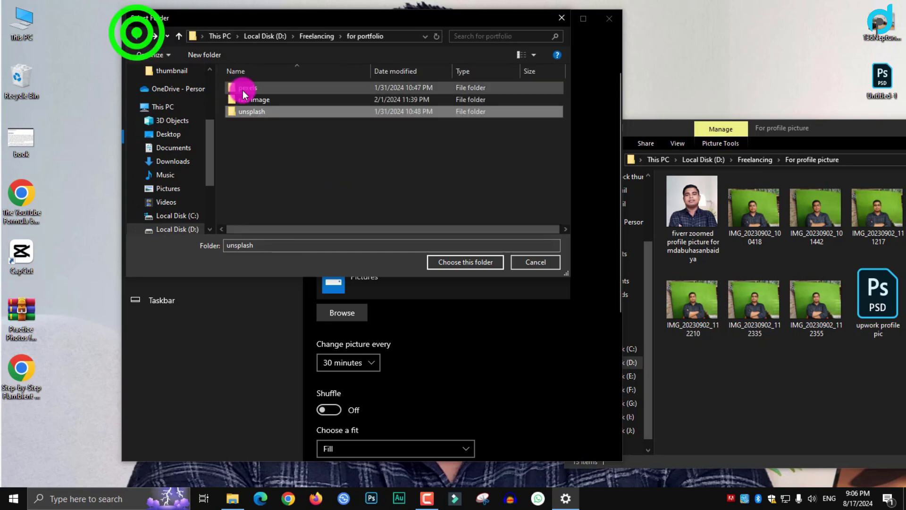
double_click(272, 101)
double_click(274, 102)
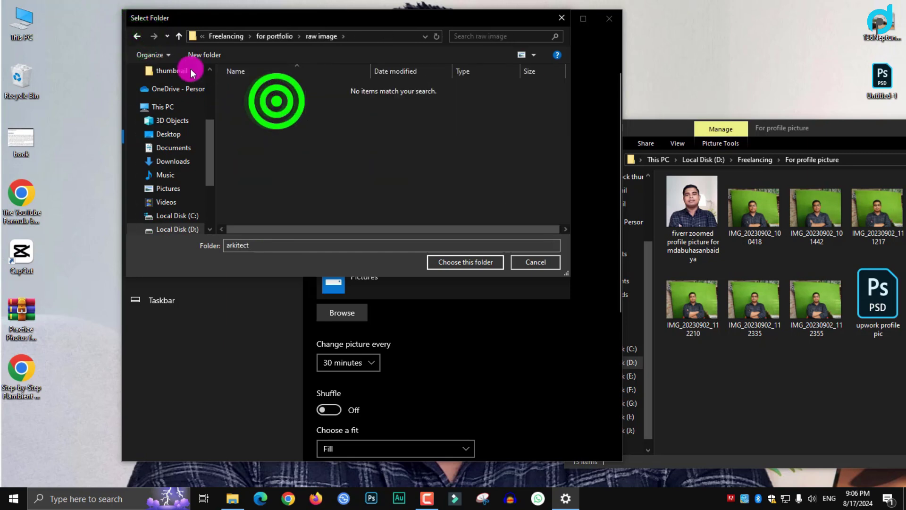
double_click(136, 39)
left_click(137, 38)
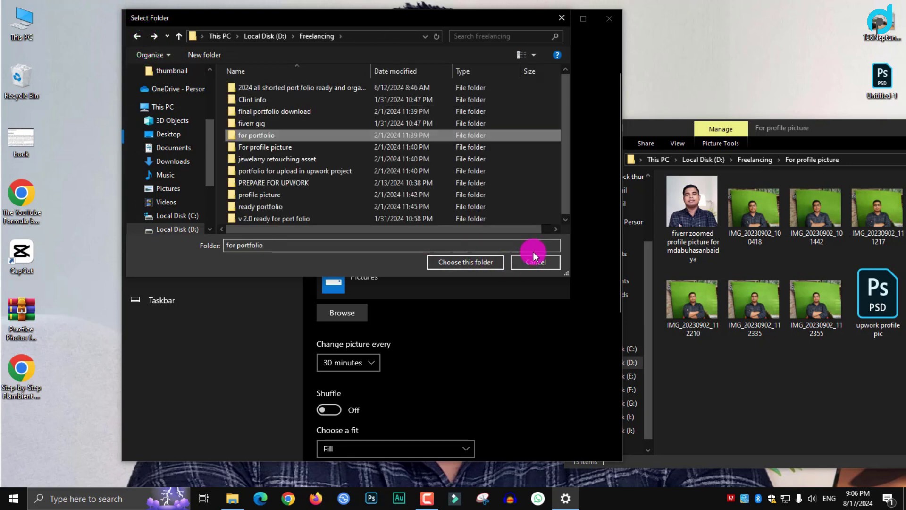
left_click_drag(568, 195, 565, 209)
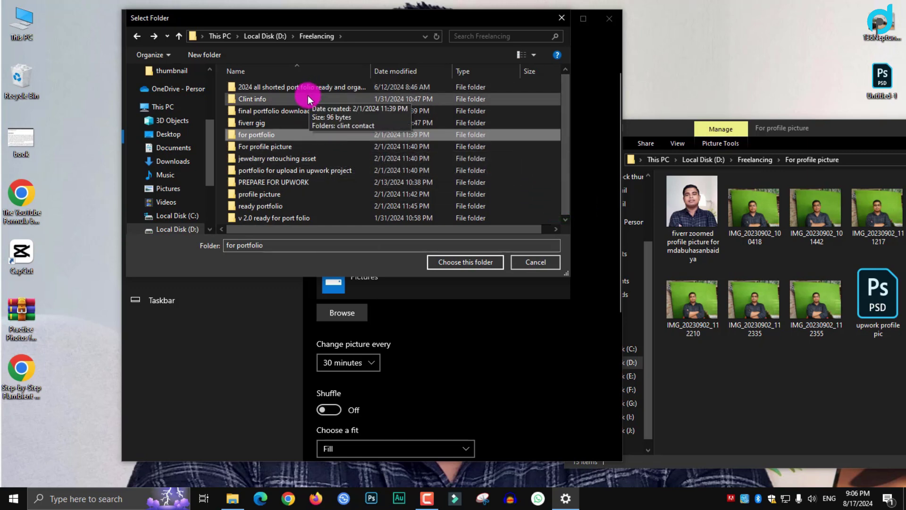
double_click(303, 146)
left_click(137, 36)
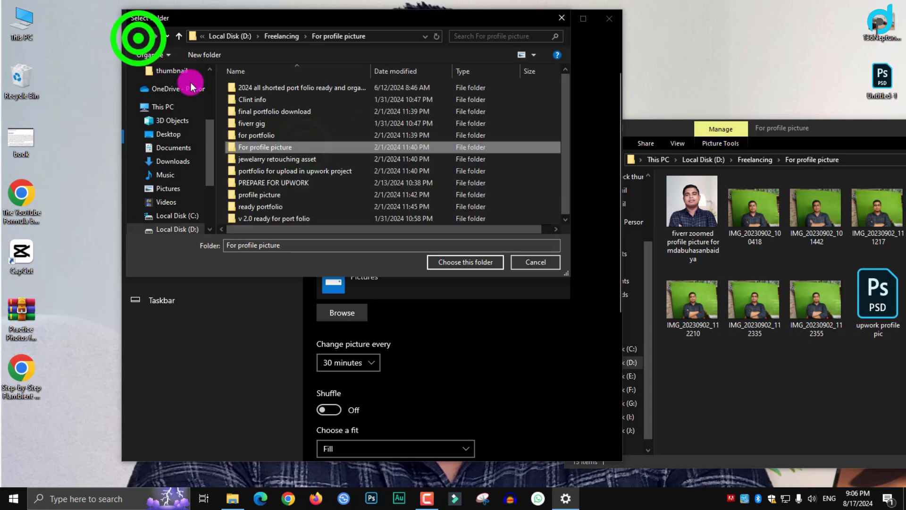
Choose the beauty retouching folder inside final portfolio download as the slideshow album
double_click(297, 112)
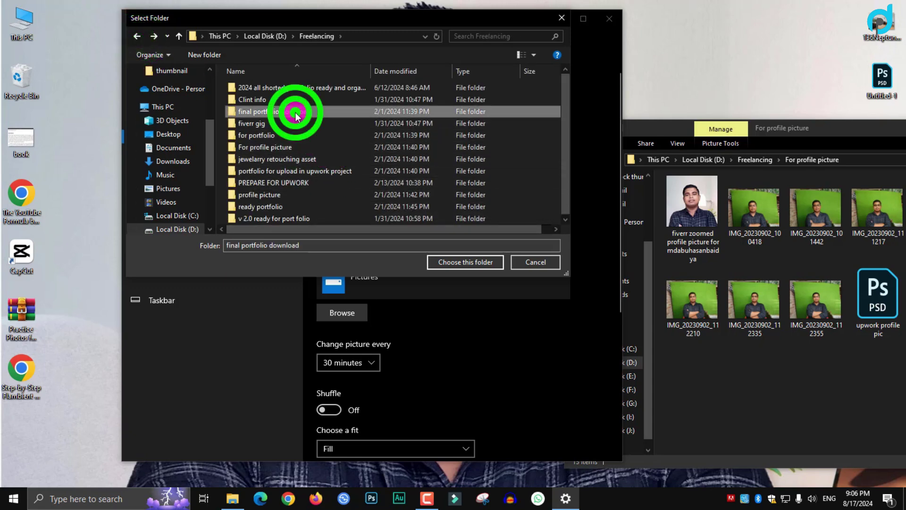
left_click(283, 113)
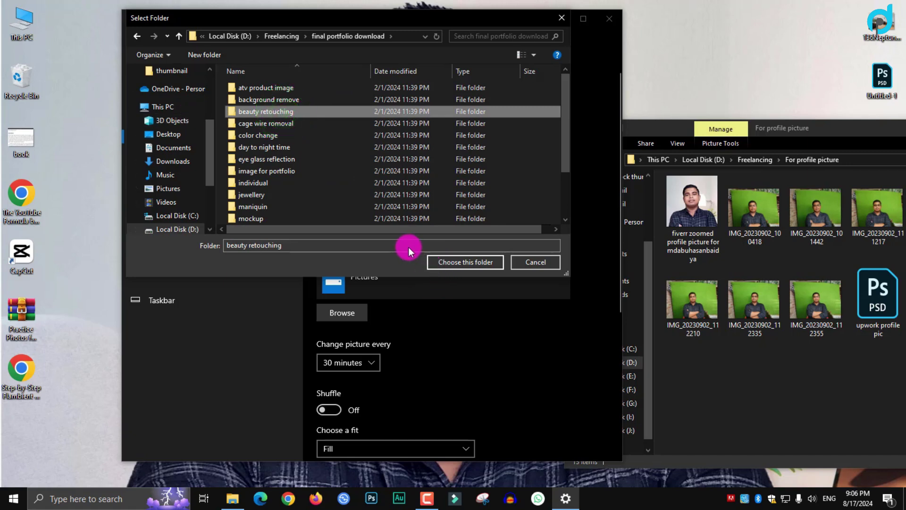
left_click(486, 263)
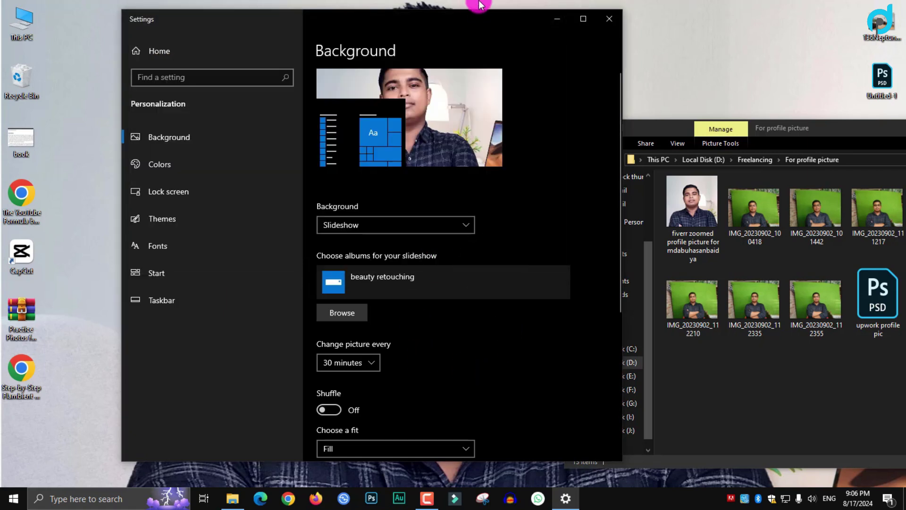
Reposition the Settings window and clear the File Explorer window off the desktop to view the slideshow background
left_click_drag(481, 24, 329, 33)
left_click_drag(845, 138, 674, 120)
left_click(864, 120)
left_click_drag(336, 40, 377, 37)
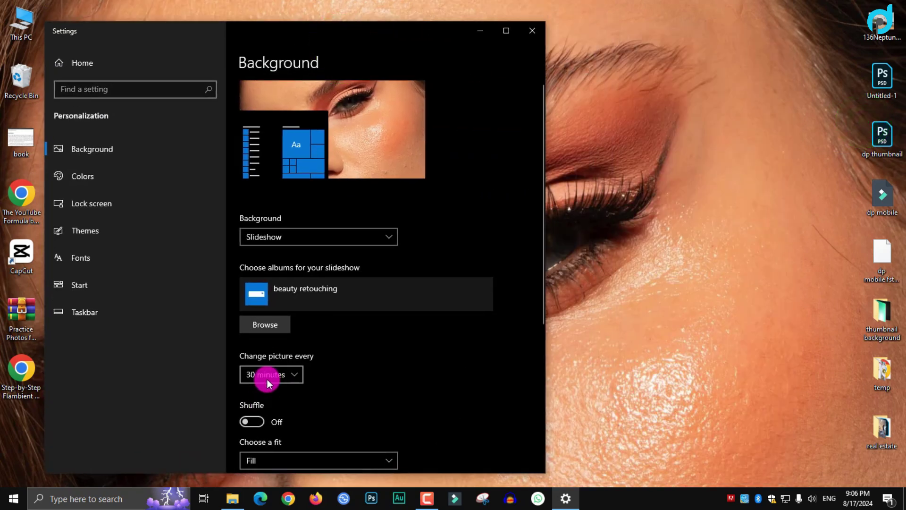
Set the slideshow to change the picture every 1 minute
left_click(293, 377)
left_click(275, 341)
left_click(283, 375)
left_click(376, 328)
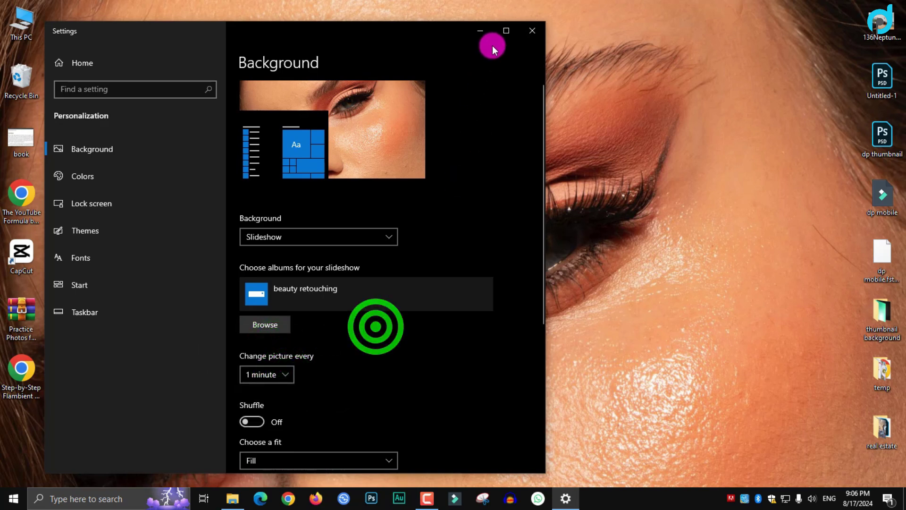
Minimize the Settings window to view the slideshow pictures on the desktop, and restore it
left_click(481, 37)
left_click(330, 122)
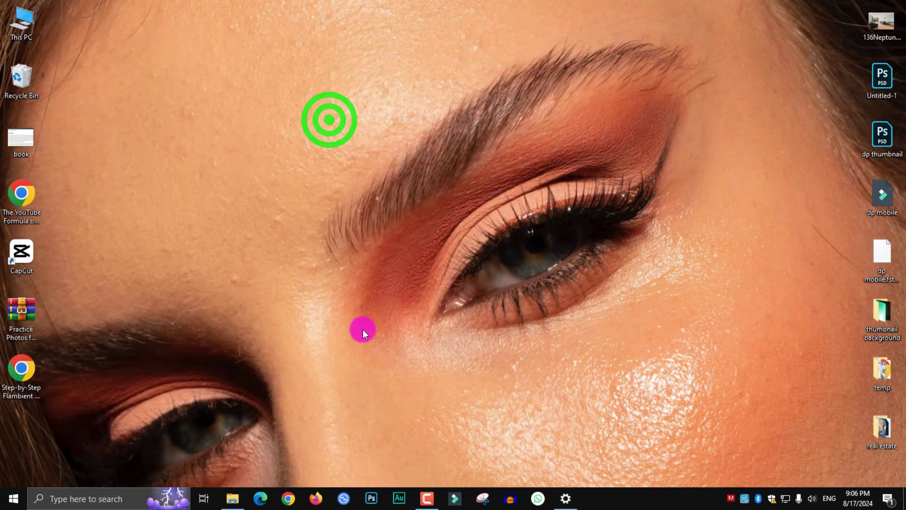
left_click_drag(277, 134, 623, 366)
left_click_drag(349, 146, 573, 293)
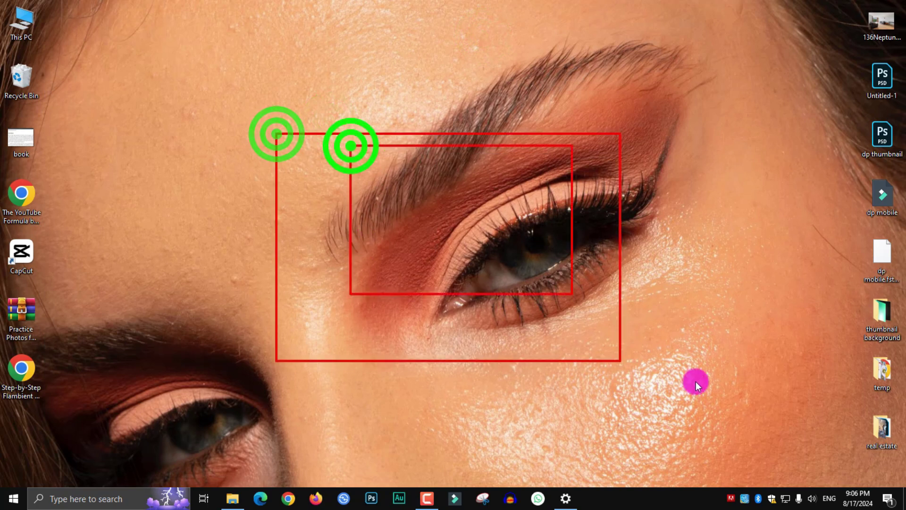
left_click(566, 498)
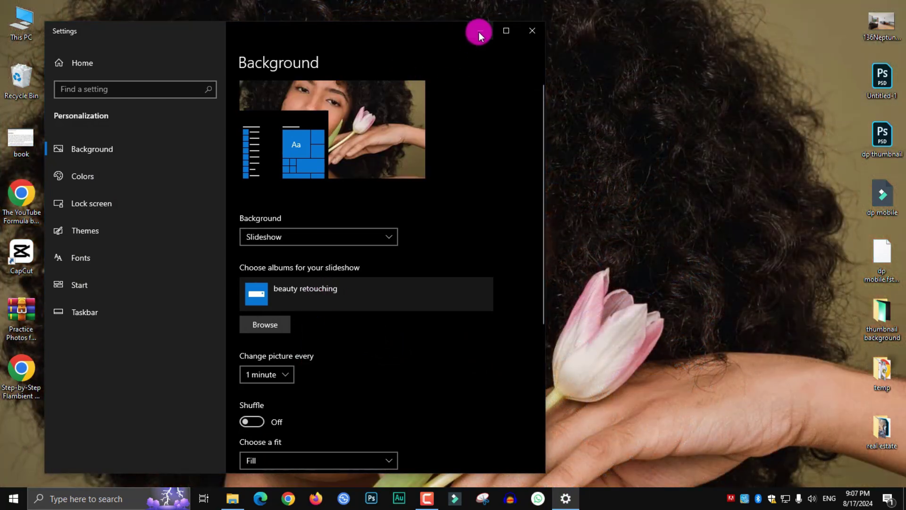
left_click(480, 31)
left_click(566, 499)
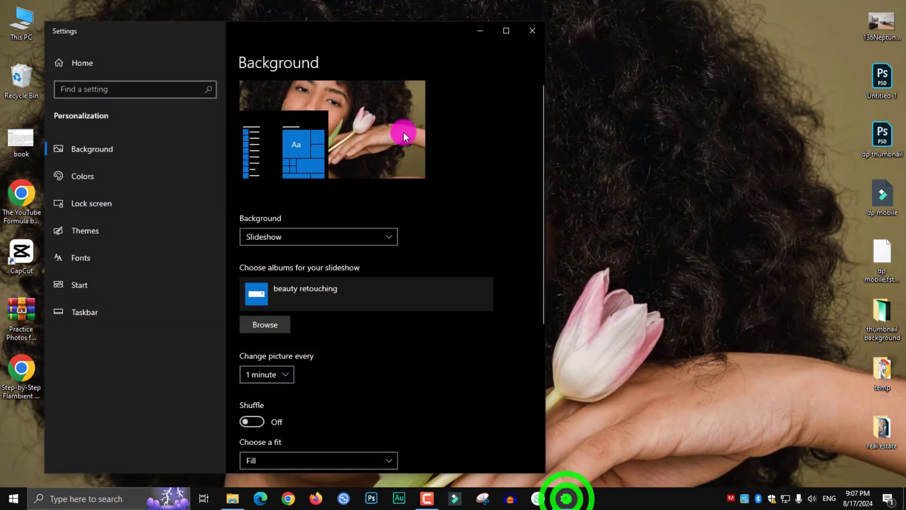
Try the Fit, Stretch and Tile options for the slideshow pictures and move the Settings window to view the desktop
scroll(395, 353, "down", 5)
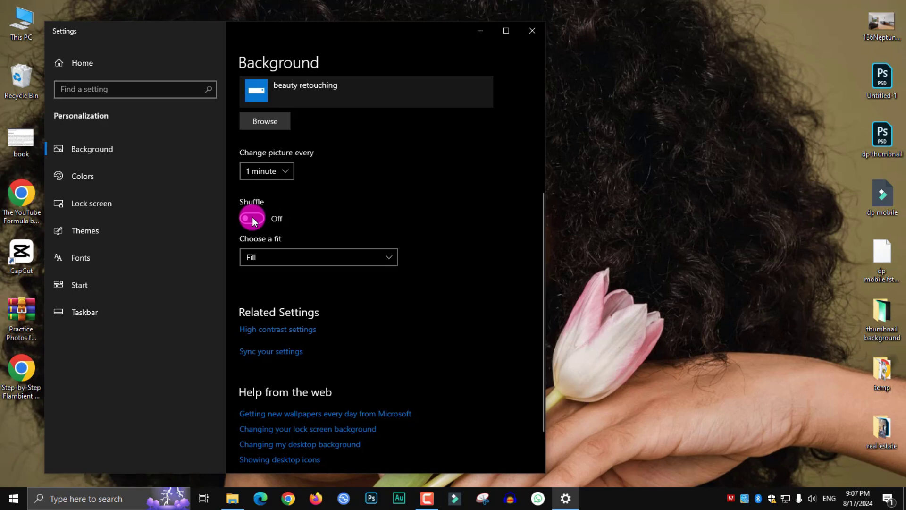
left_click(279, 256)
left_click(287, 273)
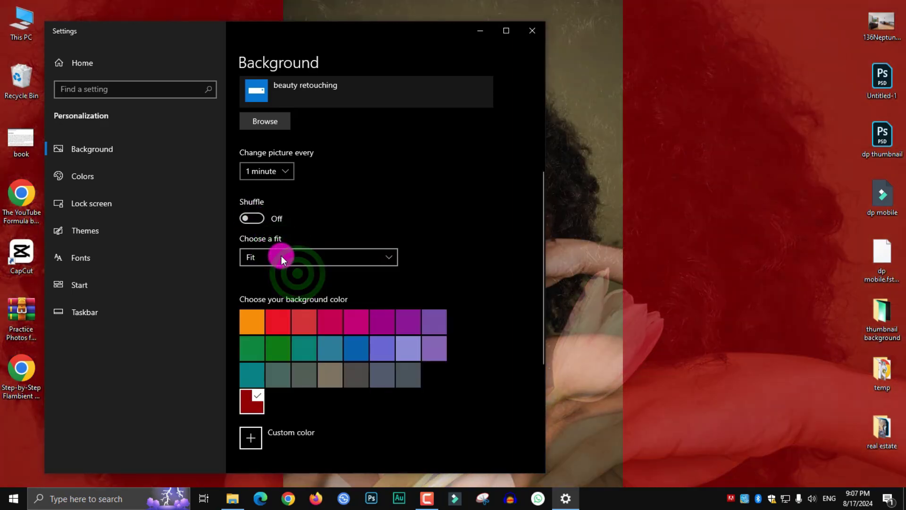
left_click(282, 257)
left_click(282, 272)
left_click(289, 257)
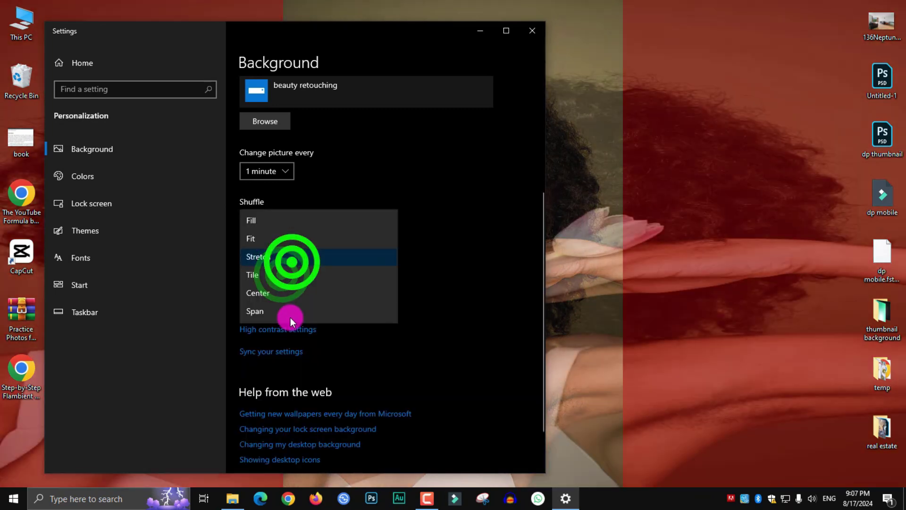
left_click(290, 257)
left_click(291, 254)
left_click(283, 291)
left_click_drag(349, 26, 411, 34)
Set the slideshow's fit back to Fill and move the Settings window aside
left_click(352, 258)
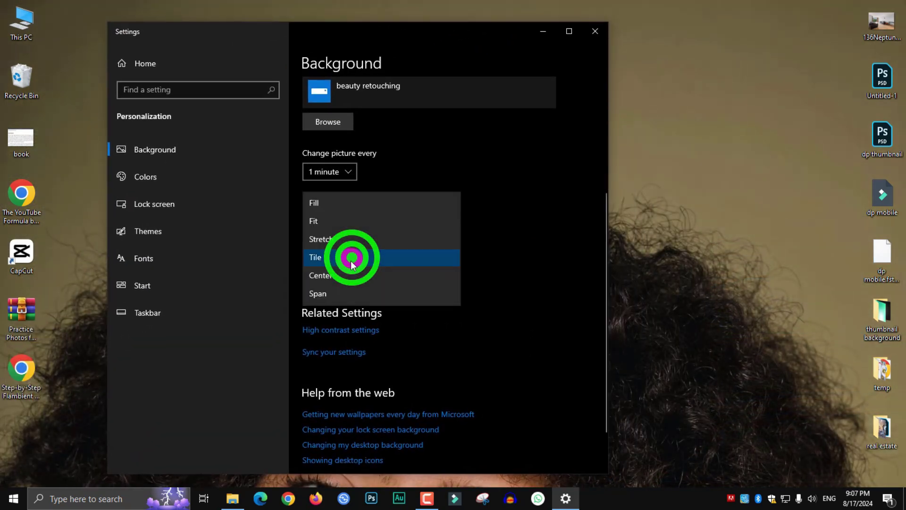
left_click(338, 206)
left_click_drag(496, 33, 548, 23)
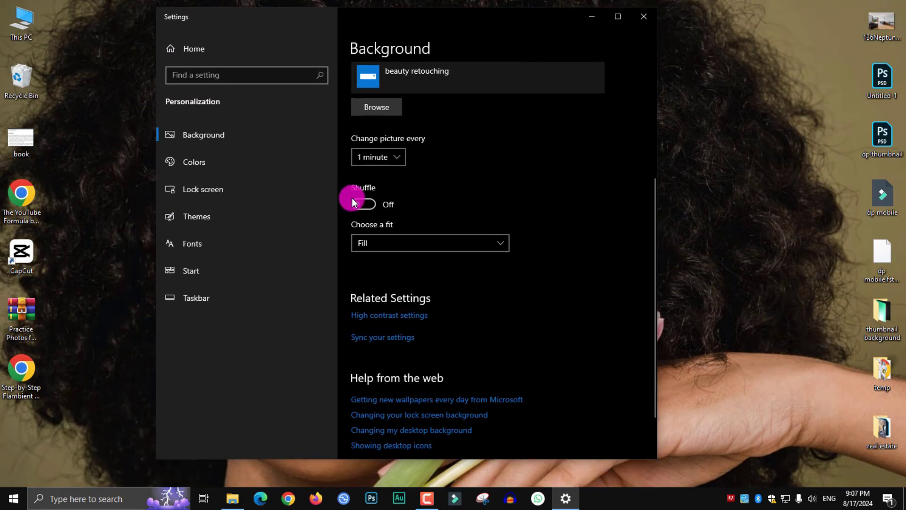
Turn the slideshow's Shuffle option on and off again
left_click(368, 205)
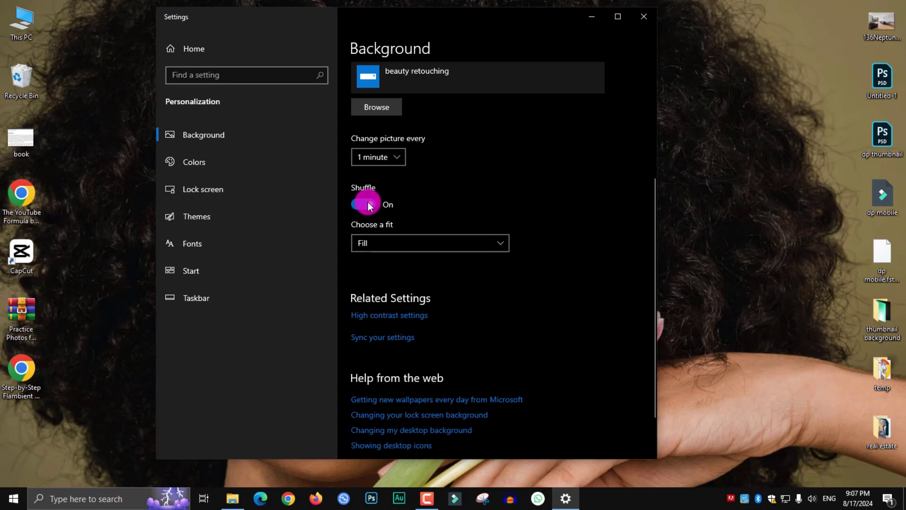
left_click(369, 205)
Switch the background type to Picture and apply the built-in blue Windows logo wallpaper
scroll(429, 322, "up", 2)
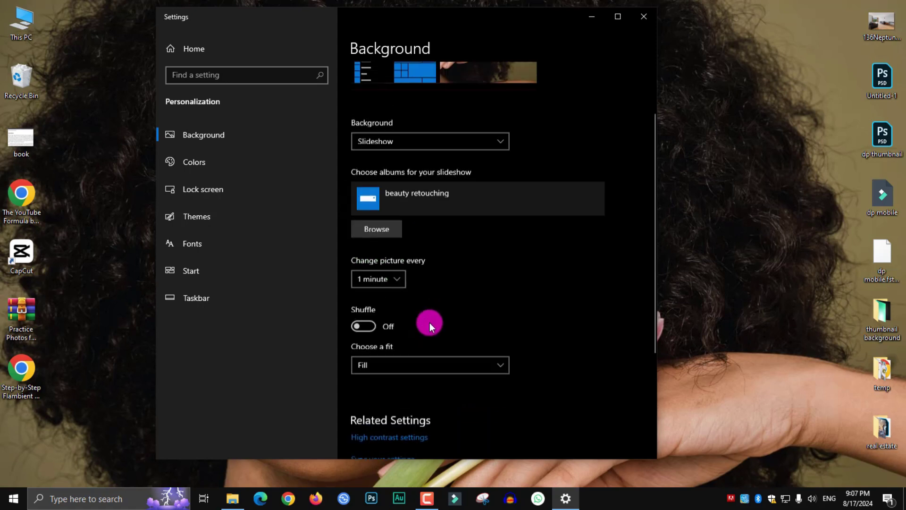
scroll(430, 322, "up", 2)
left_click(423, 225)
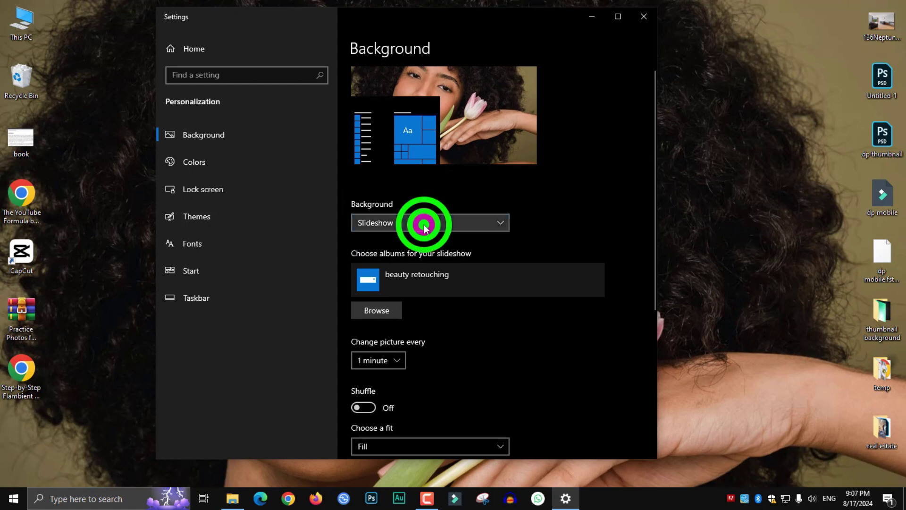
left_click(415, 187)
left_click(565, 291)
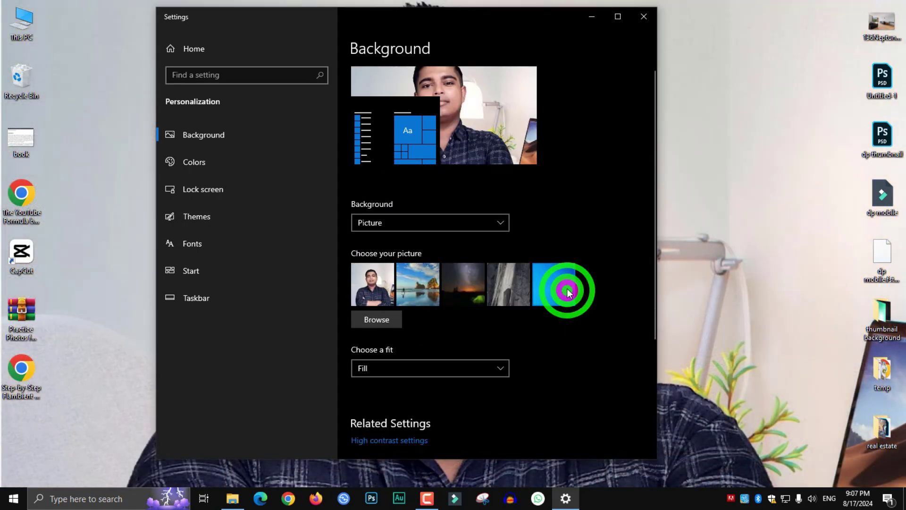
left_click(566, 291)
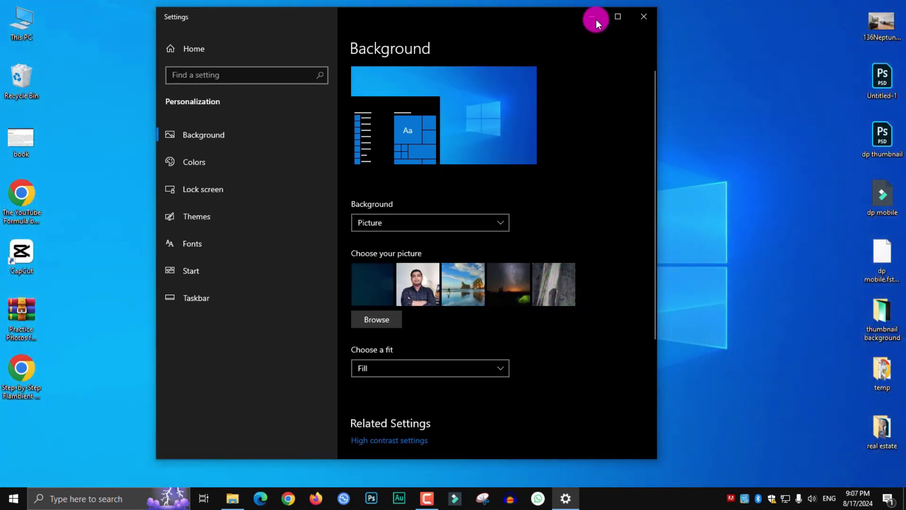
scroll(579, 418, "down", 4)
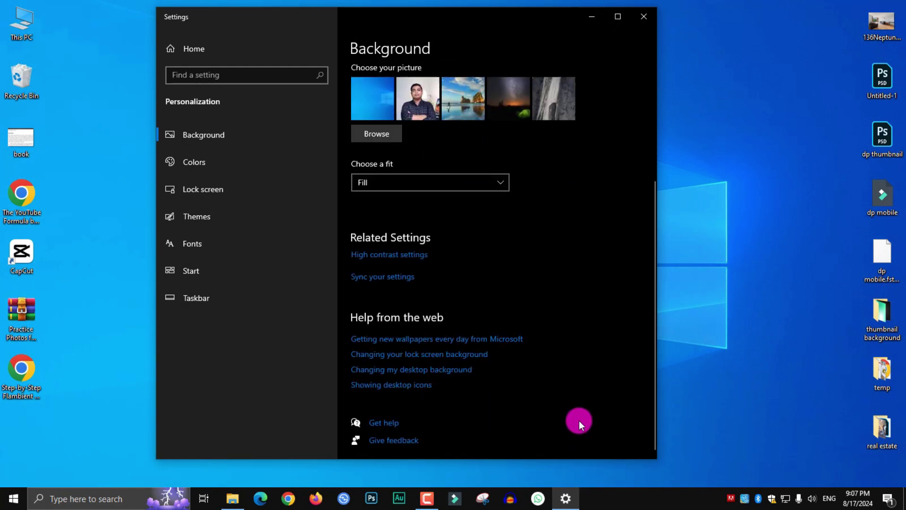
scroll(593, 366, "up", 4)
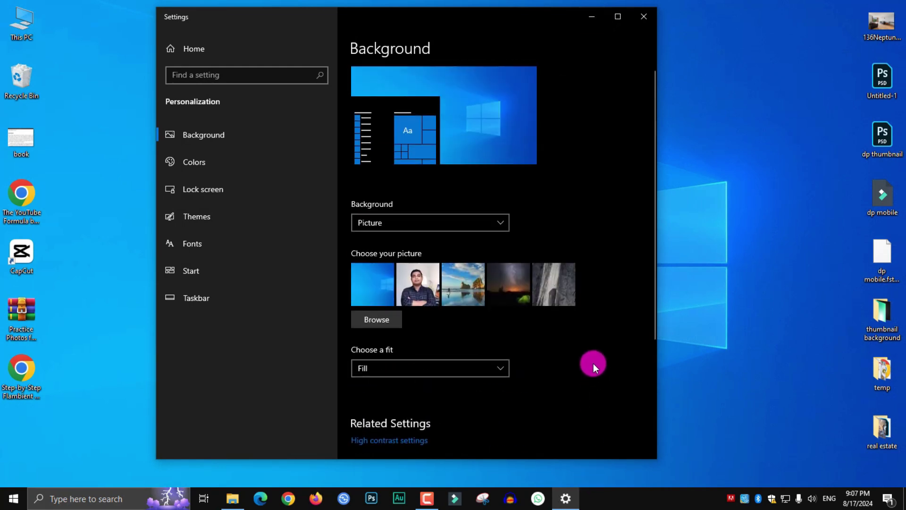